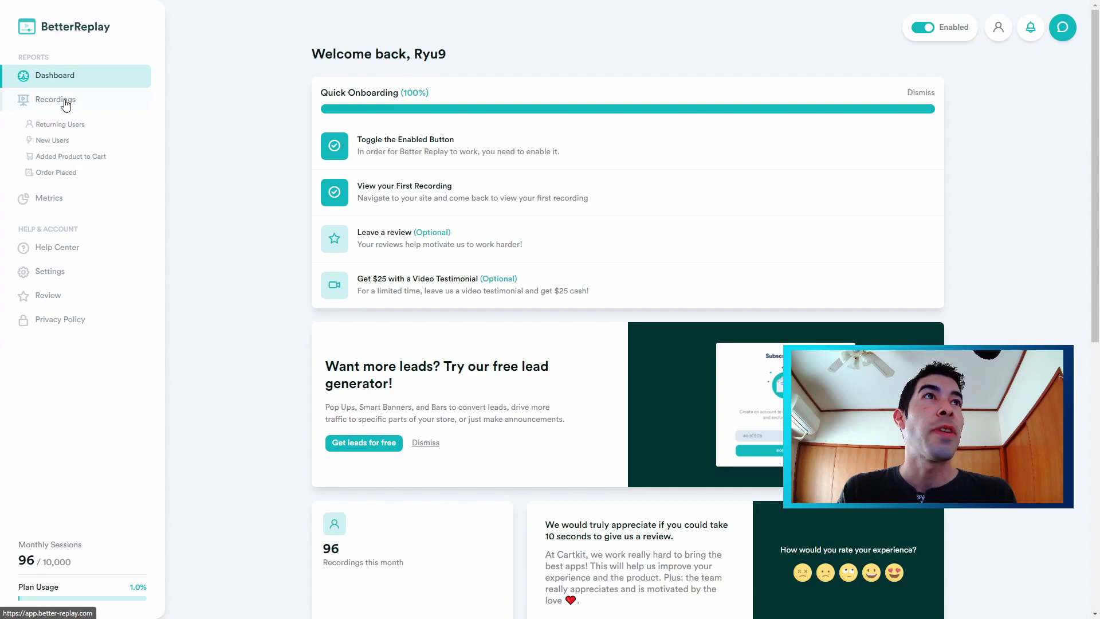
- Open Better Replay's Recordings list and filter it to the Order Placed segment
click(79, 99)
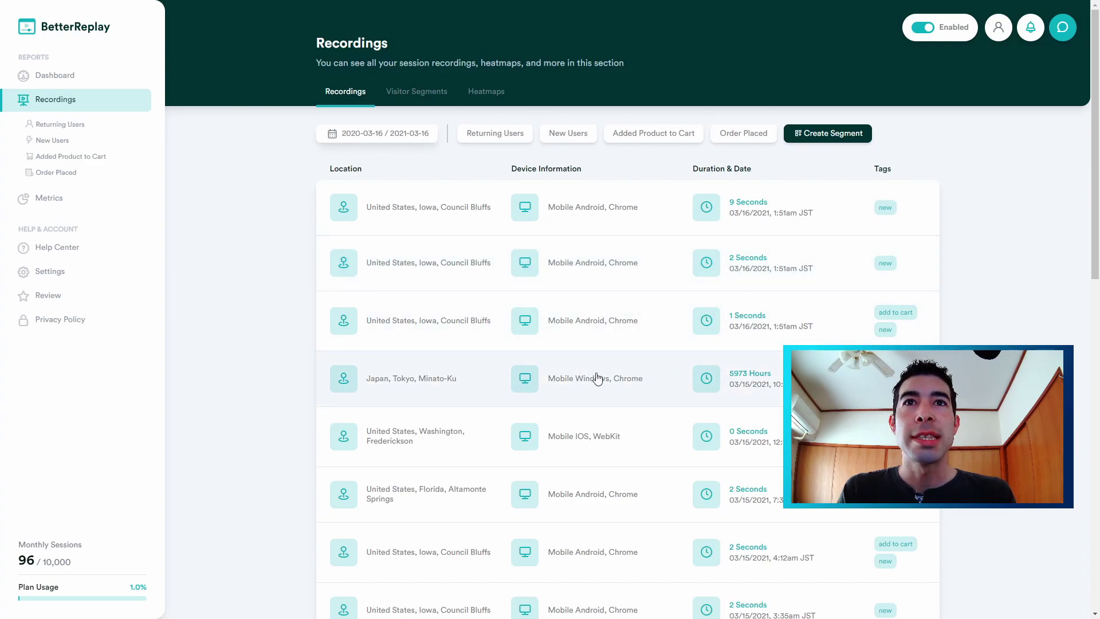
scroll(597, 378, down, 1)
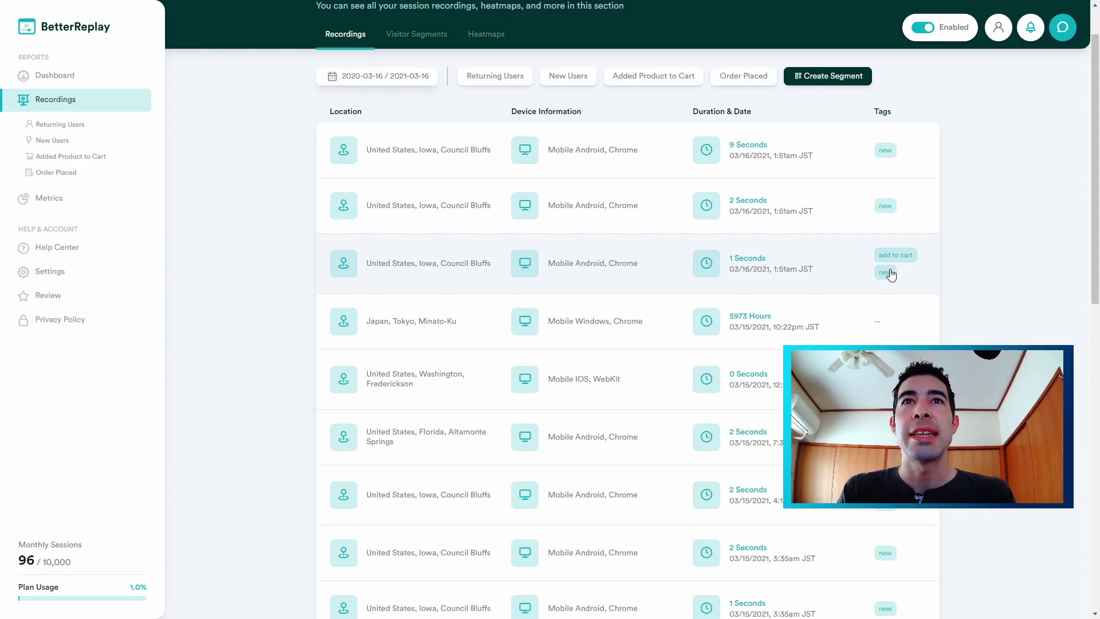
scroll(892, 275, down, 15)
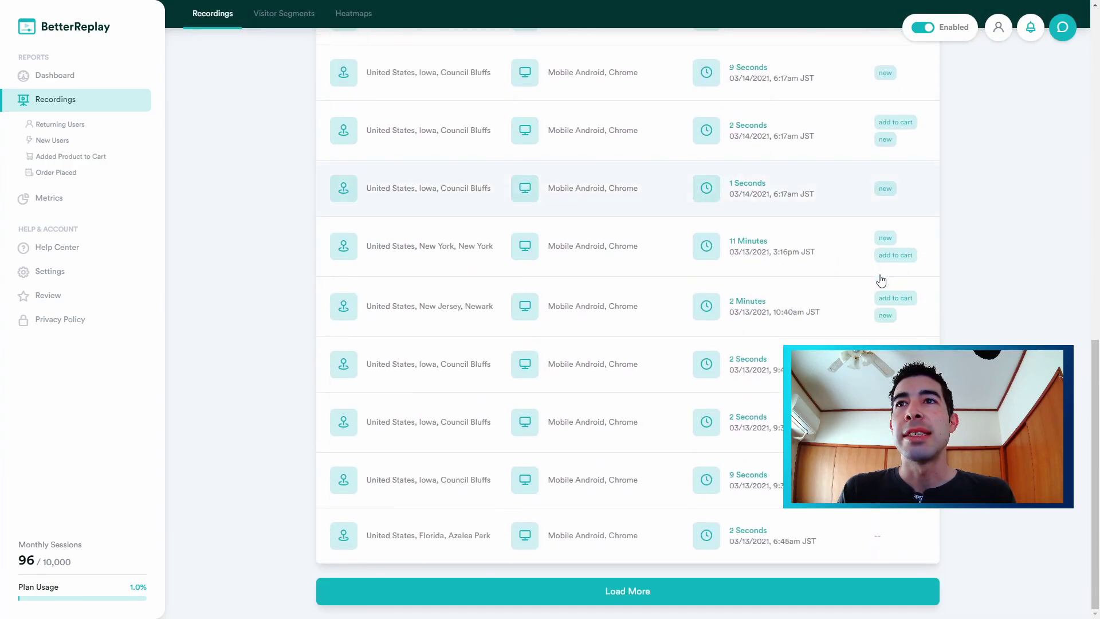
scroll(881, 280, up, 15)
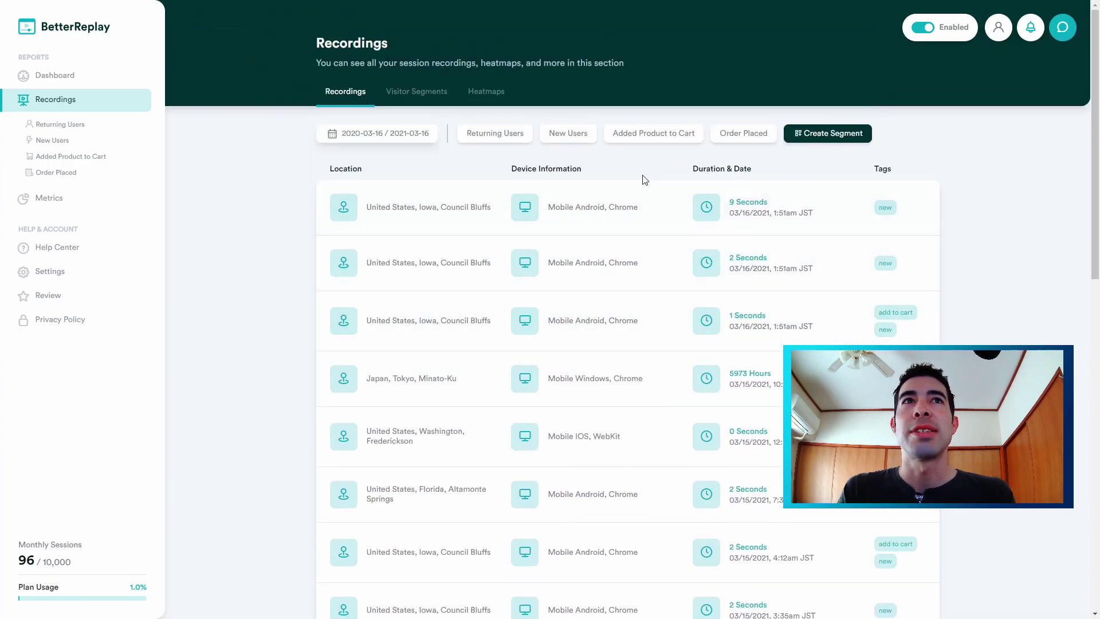
click(750, 136)
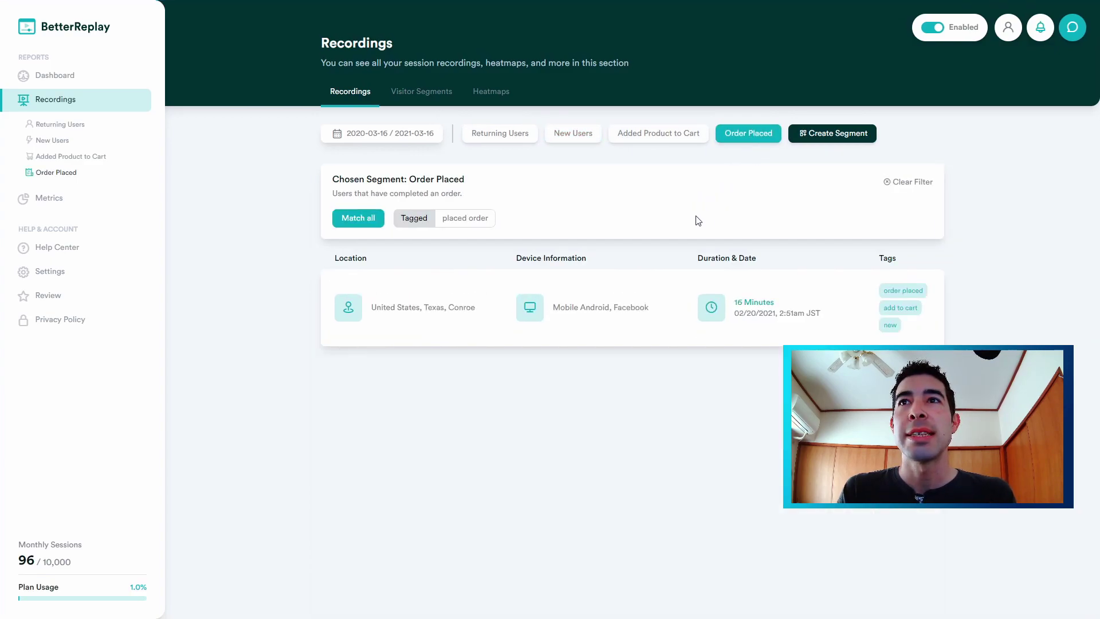
- Replay the ordering visitor's session, toggling 1x/2x speed and Skip Idle Time, then exit the replay
click(491, 315)
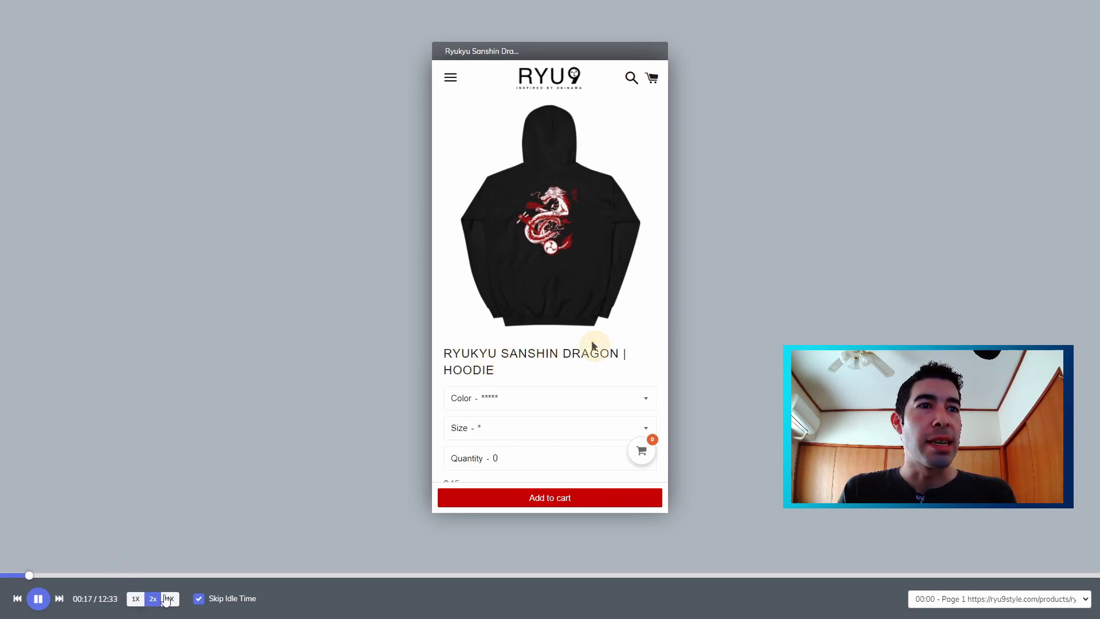
click(136, 600)
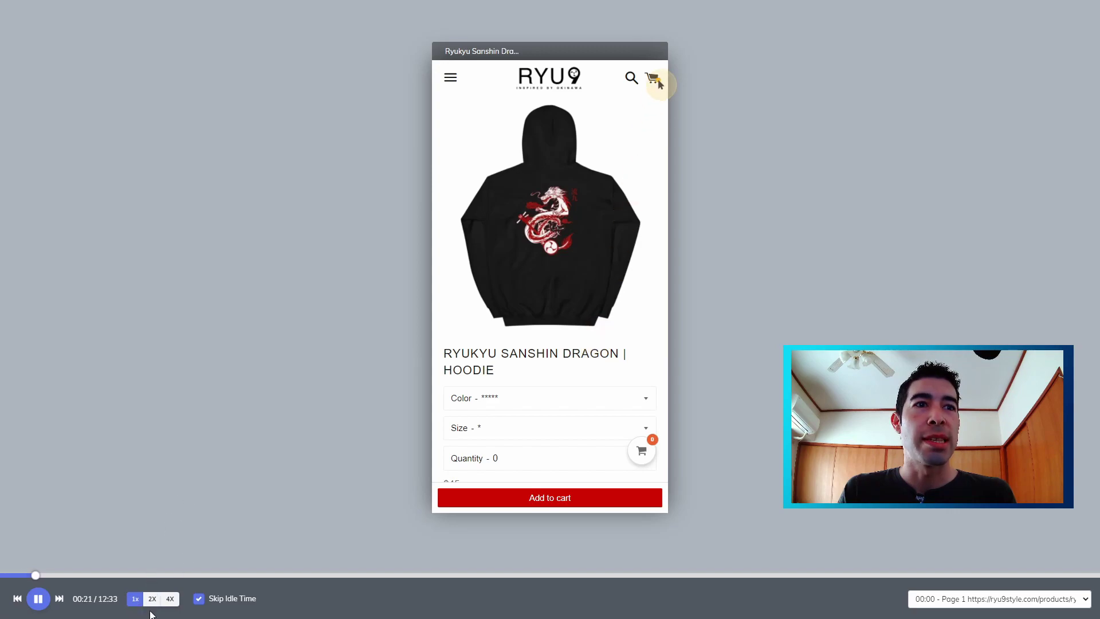
click(196, 602)
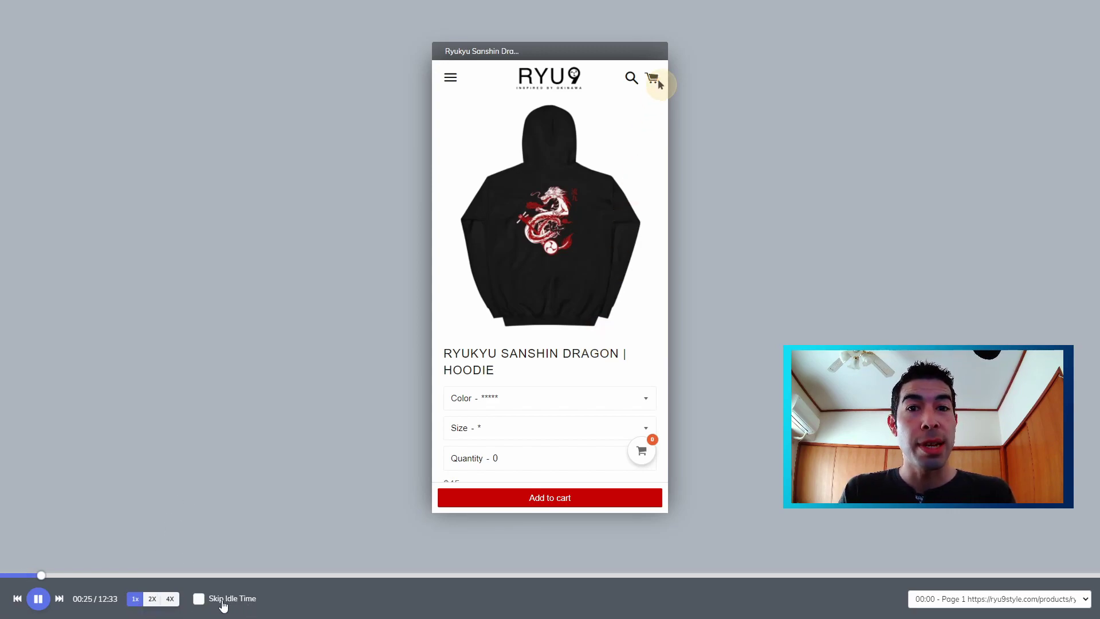
click(198, 602)
click(151, 601)
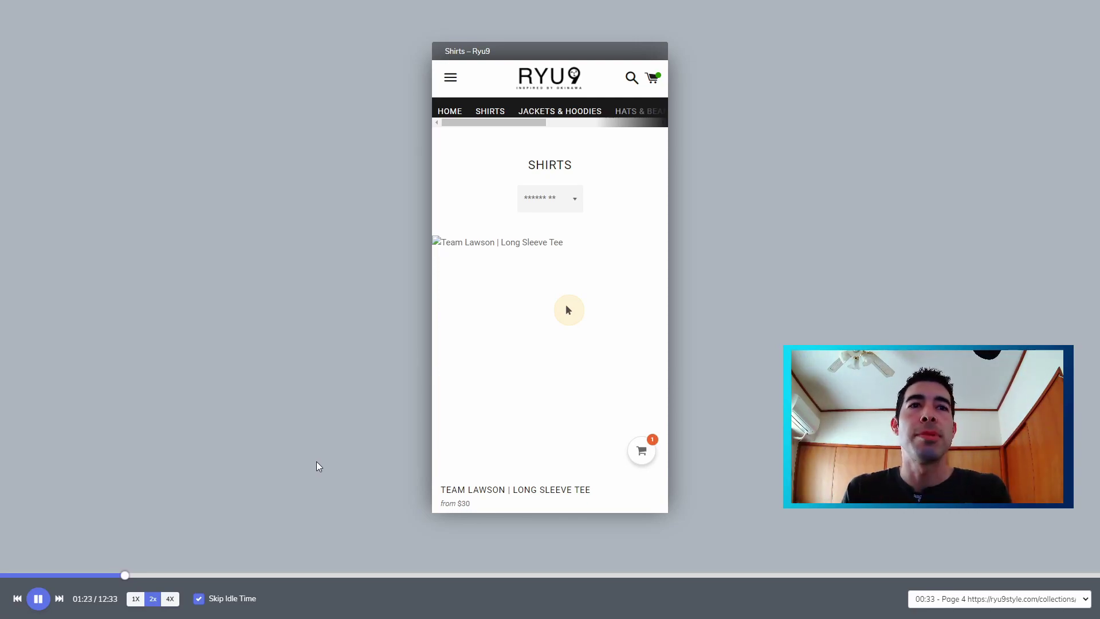
key(Escape)
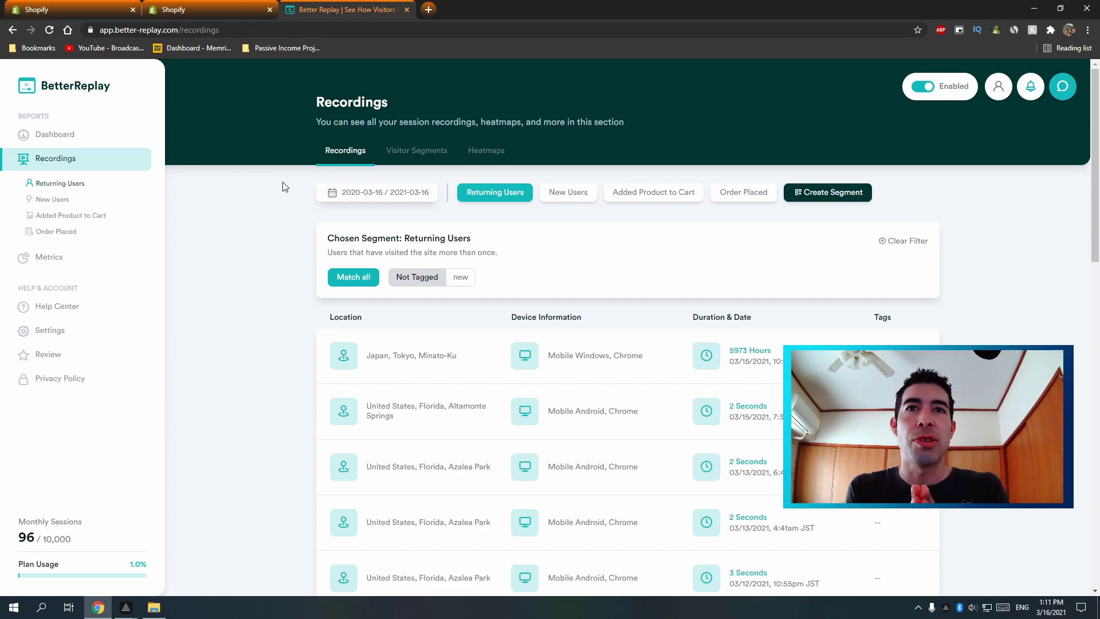
- Close the Better Replay tab and search Google for 'manychat' in a new tab
key(ctrl+w)
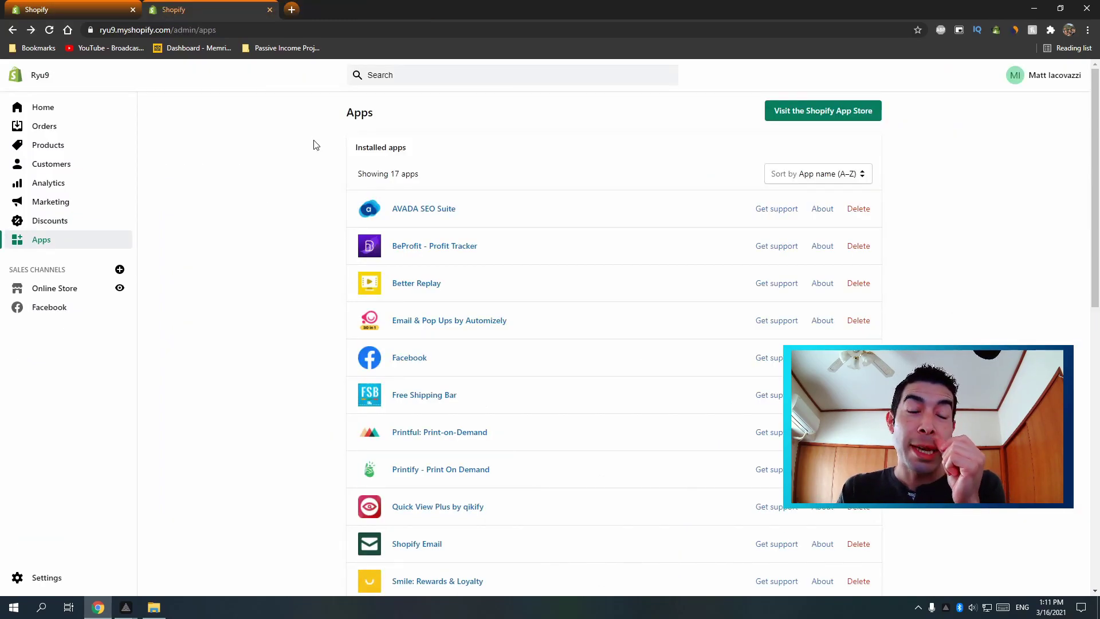
click(291, 10)
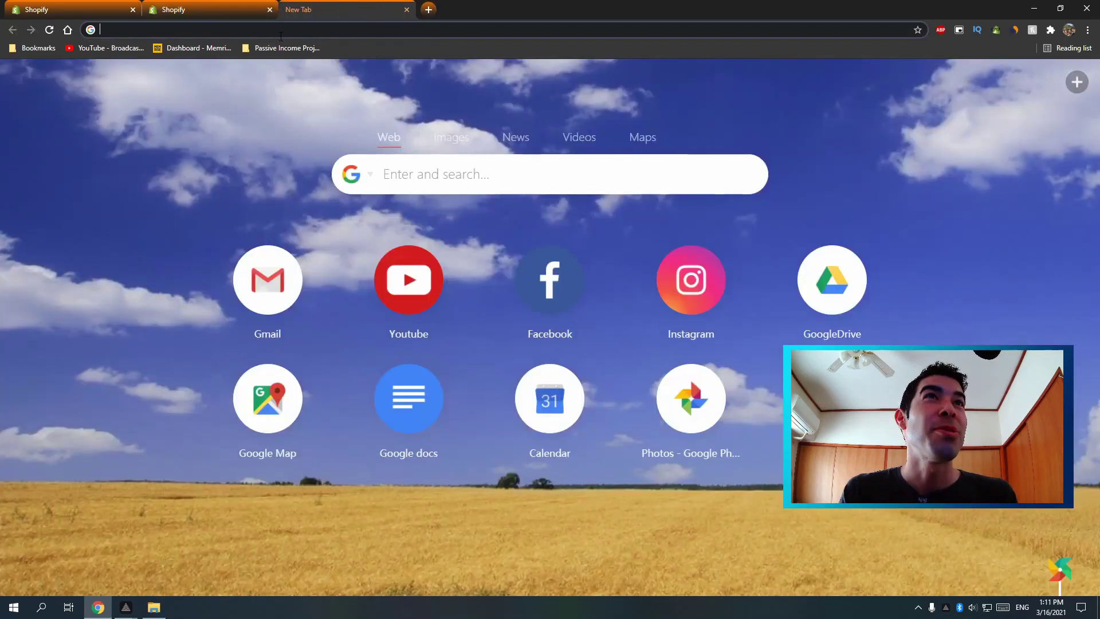
click(282, 31)
text(manychat)
key(Return)
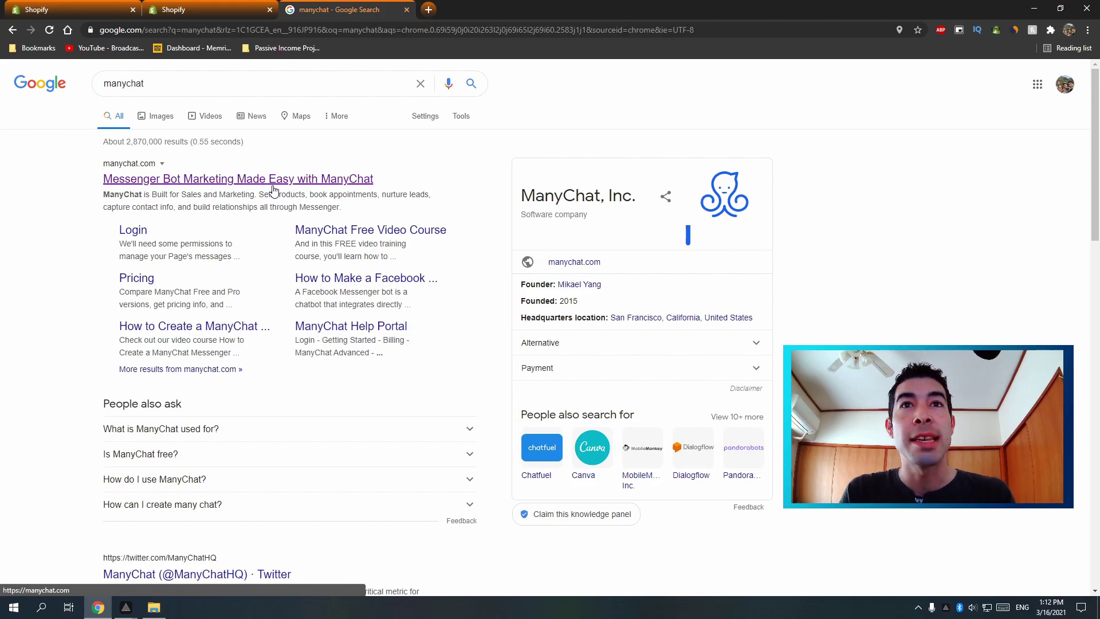
- Open ManyChat's official site from the search results and accept its cookie notice
click(273, 189)
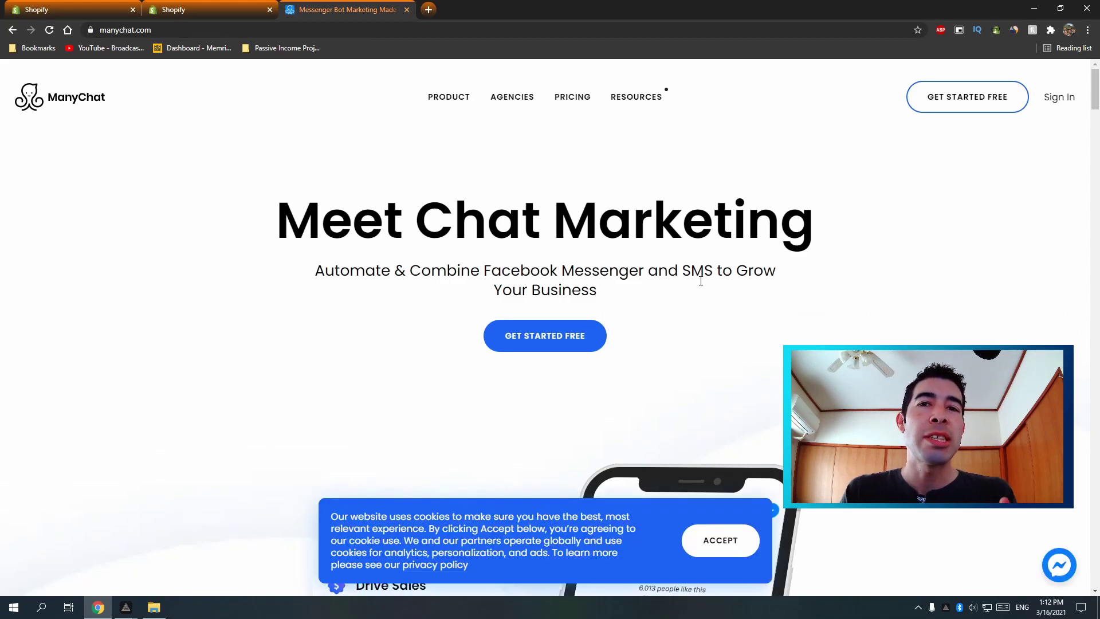
click(733, 542)
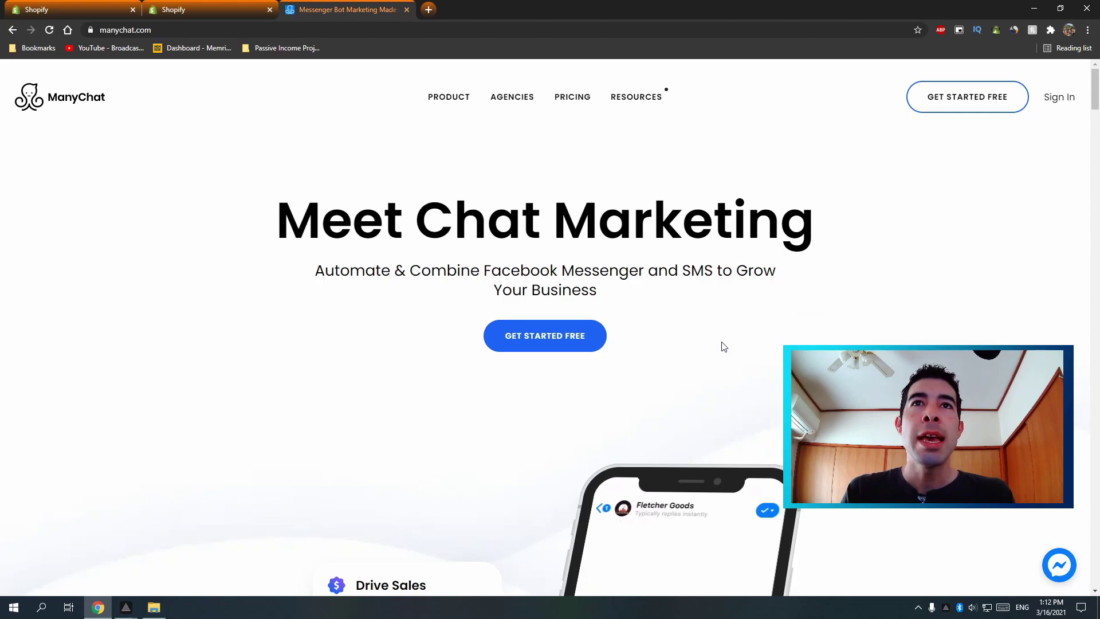
scroll(724, 302, down, 2)
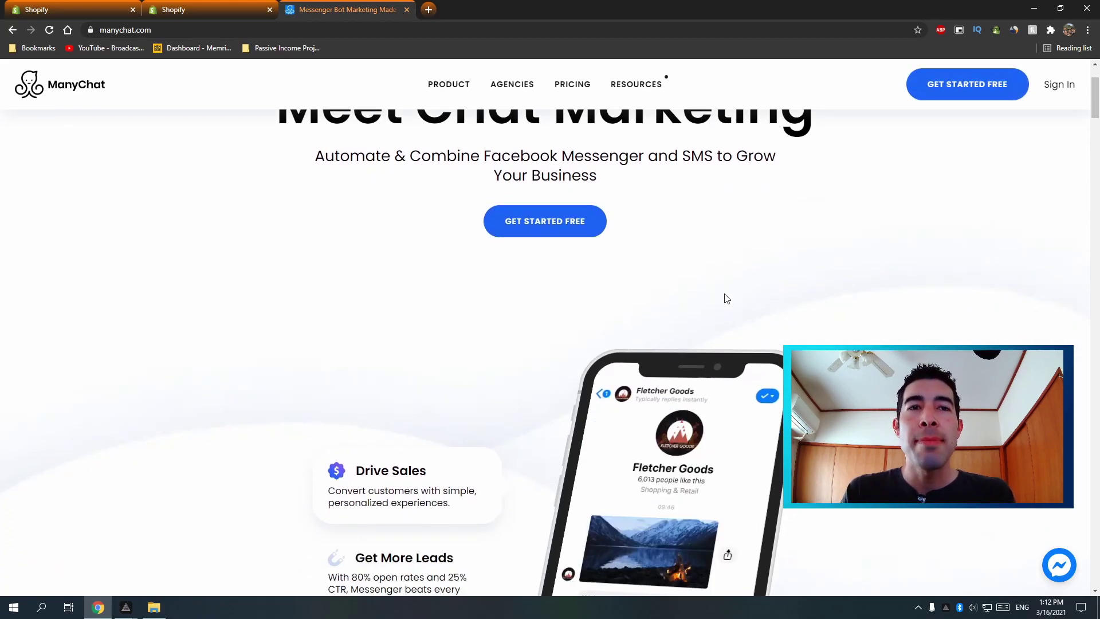
scroll(726, 298, down, 8)
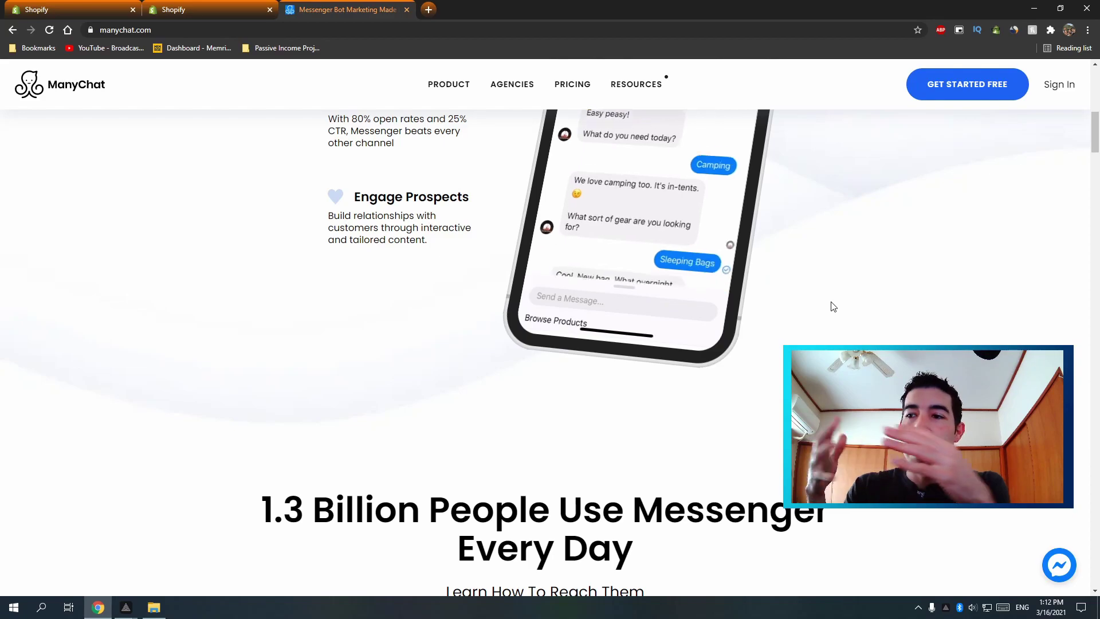
- Scroll the ManyChat homepage down to the Build a Bot in Minutes section
scroll(802, 286, up, 3)
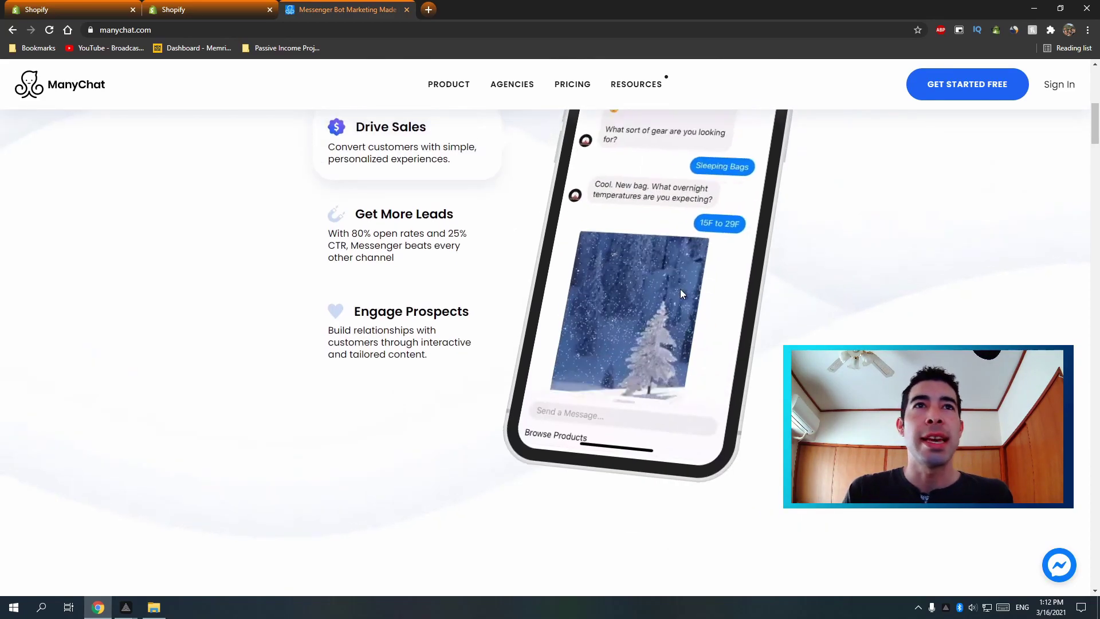
scroll(802, 307, down, 2)
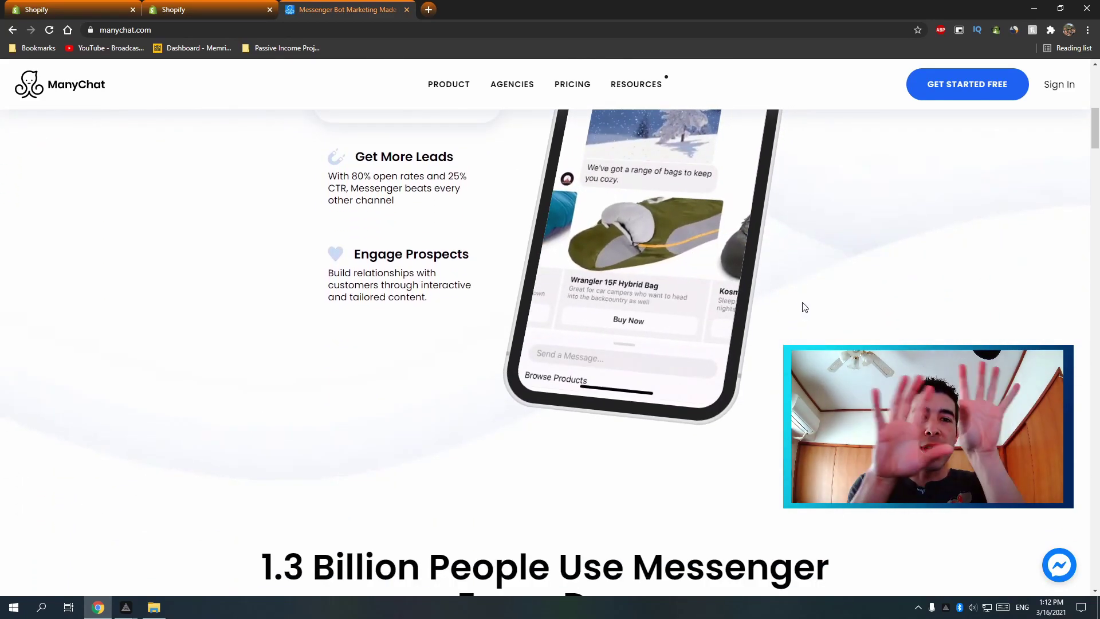
scroll(805, 308, down, 10)
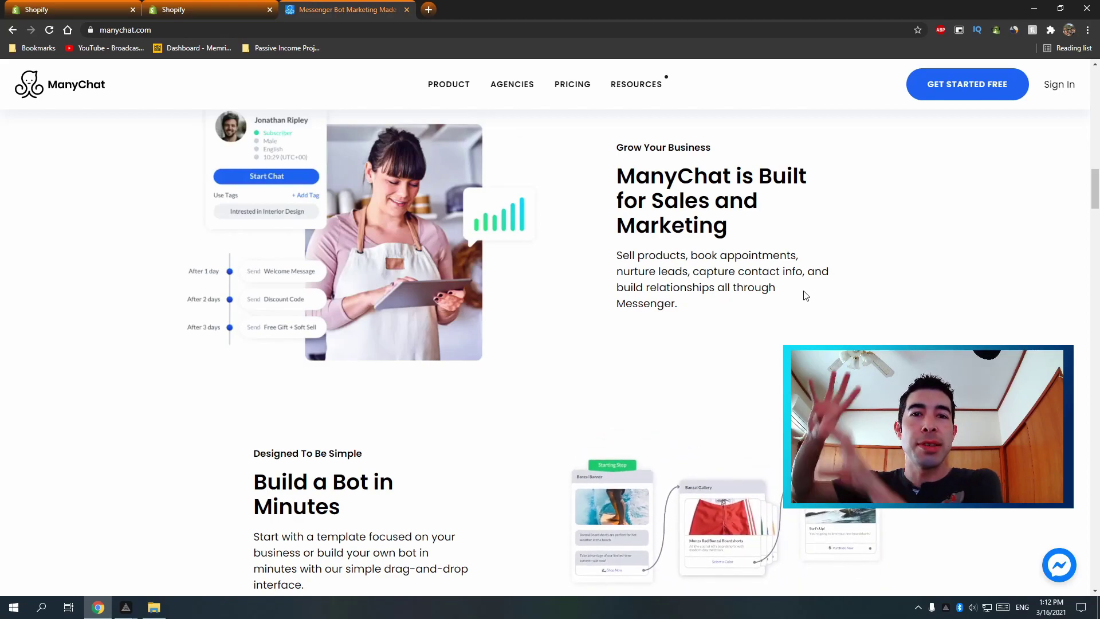
scroll(752, 321, down, 2)
scroll(752, 320, down, 3)
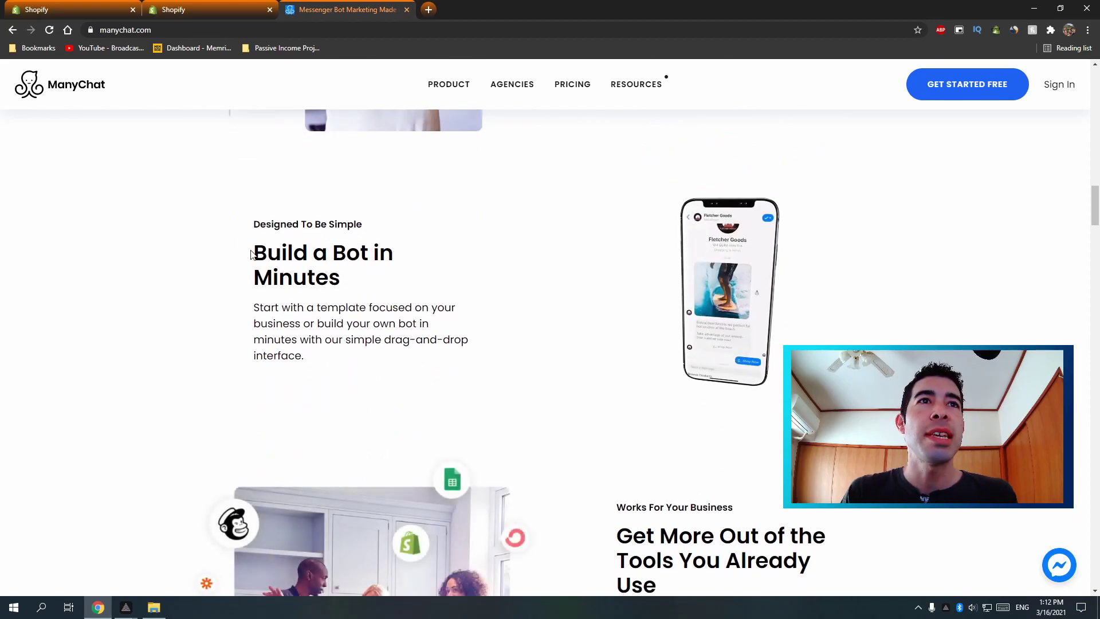
drag(252, 250, 401, 256)
click(370, 294)
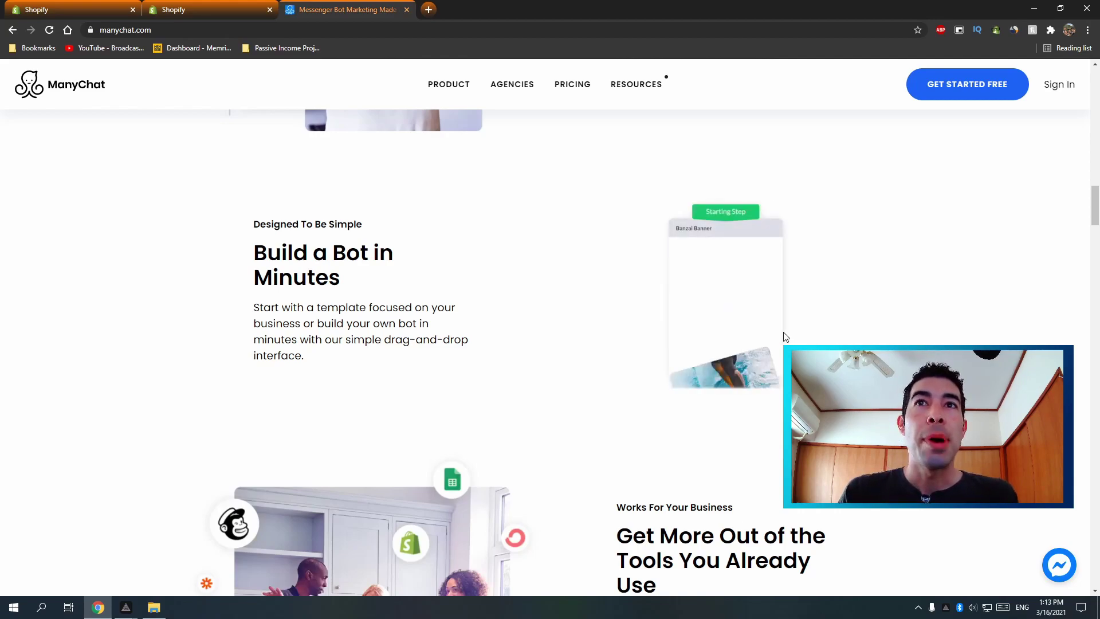
scroll(802, 335, down, 1)
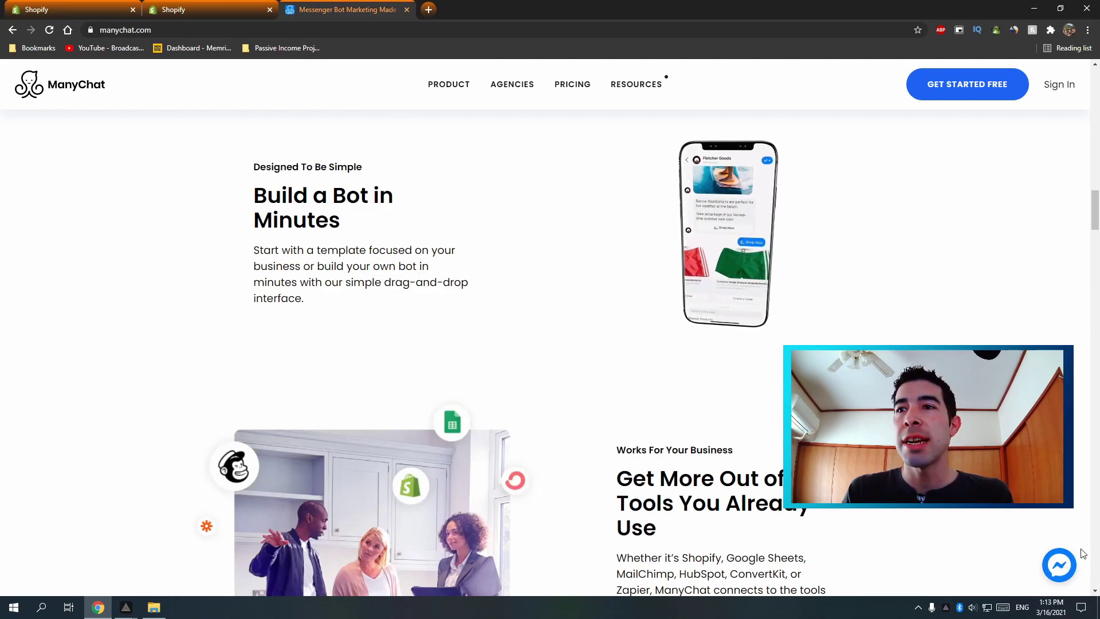
click(1065, 562)
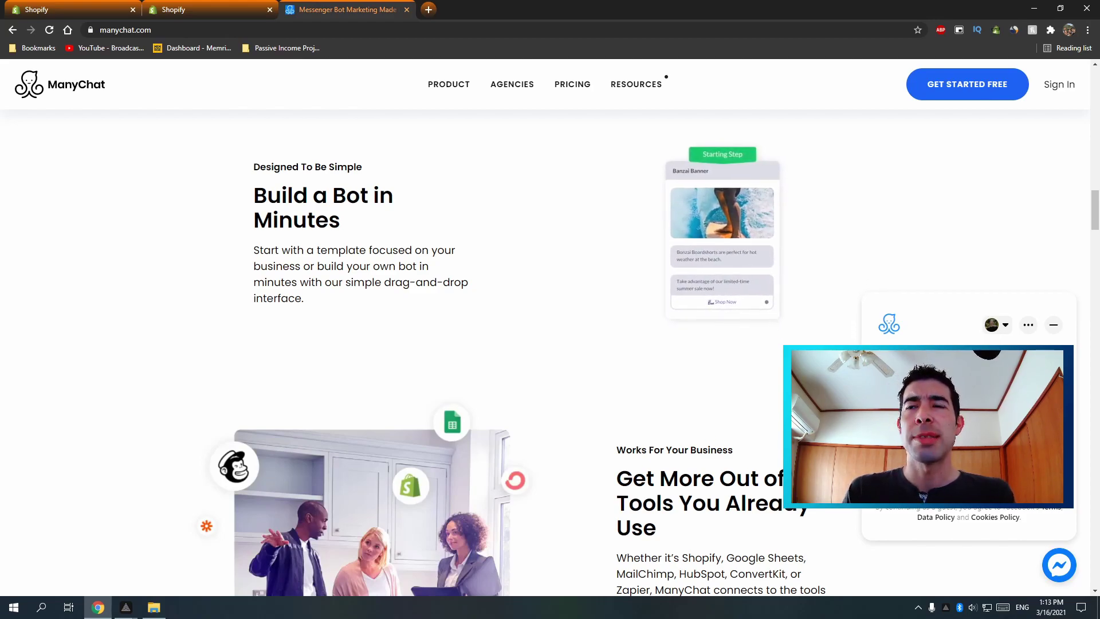
click(1067, 573)
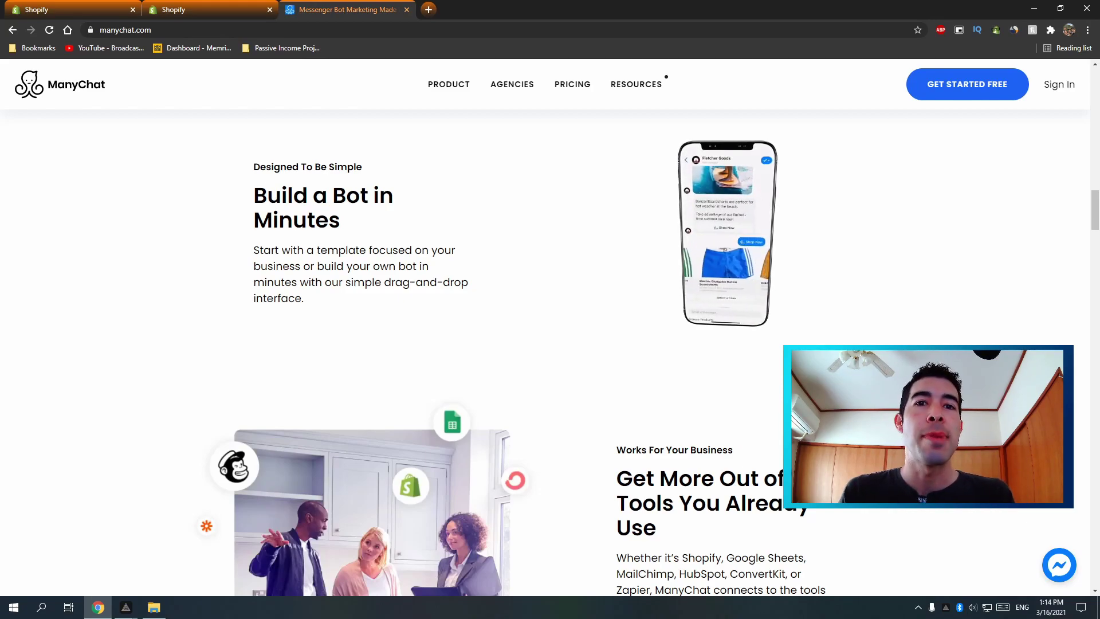
- Close the ManyChat tab and open Sticky Cart by qikify from the installed apps list
click(407, 9)
scroll(388, 149, down, 1)
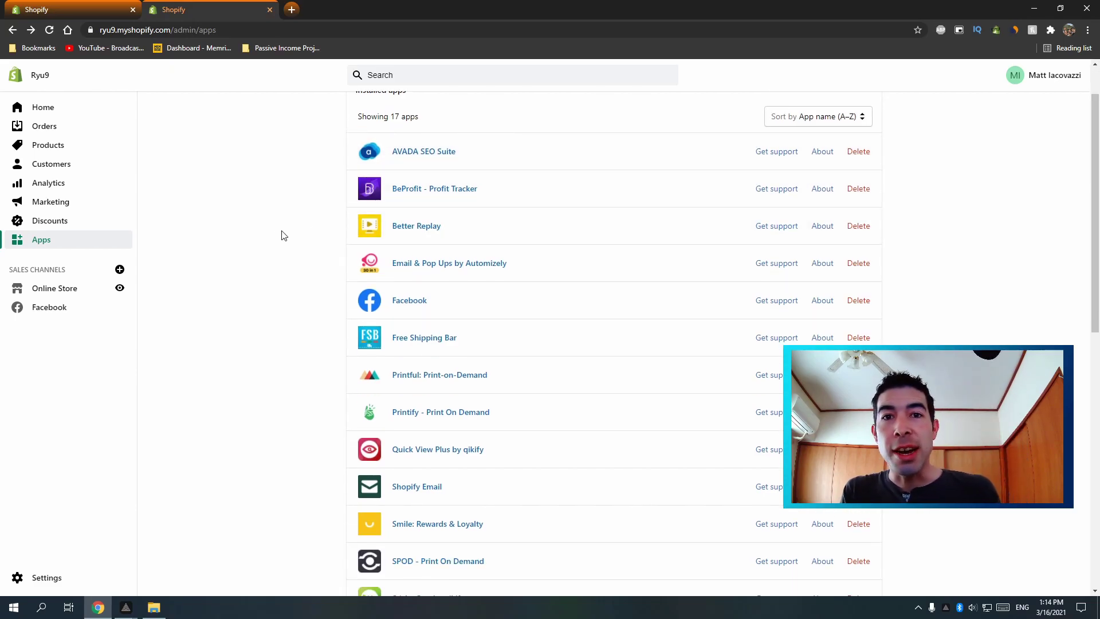
scroll(269, 277, down, 1)
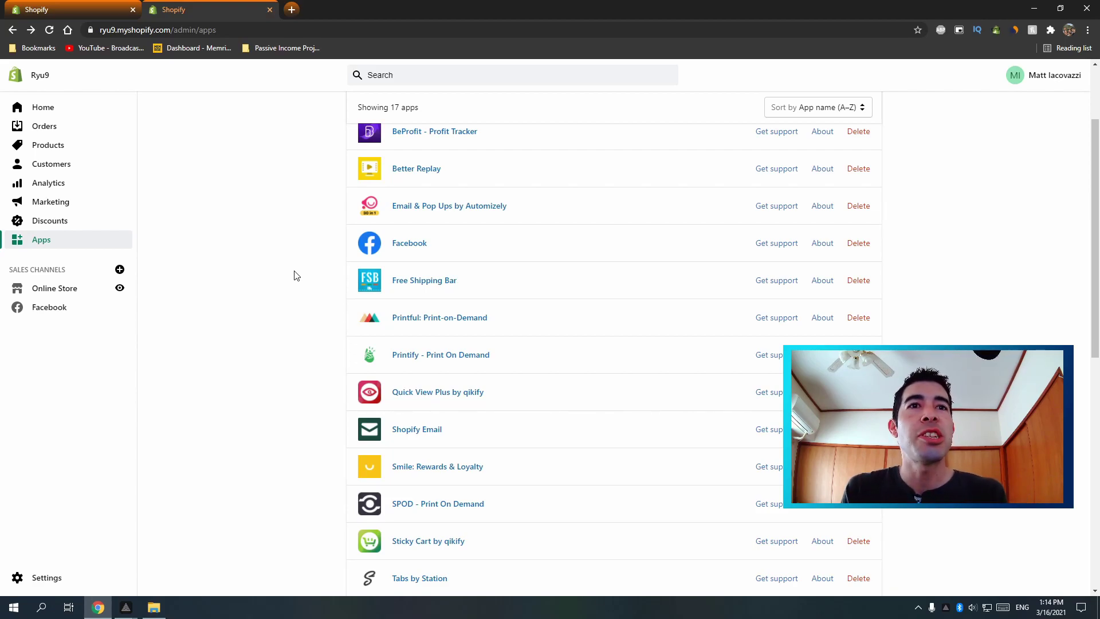
scroll(342, 304, down, 5)
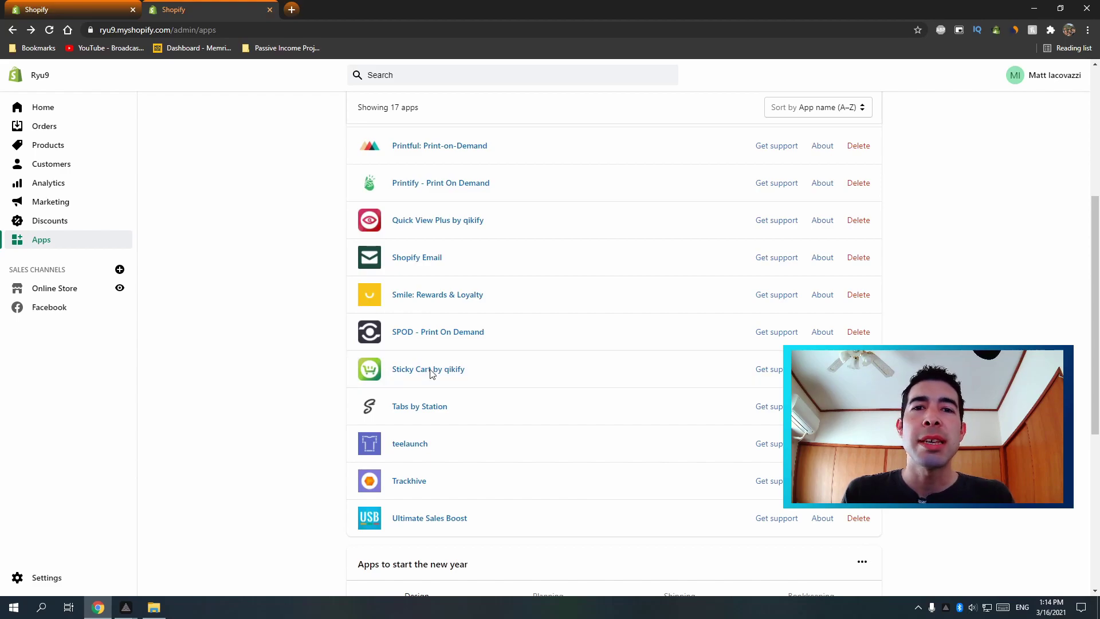
click(430, 371)
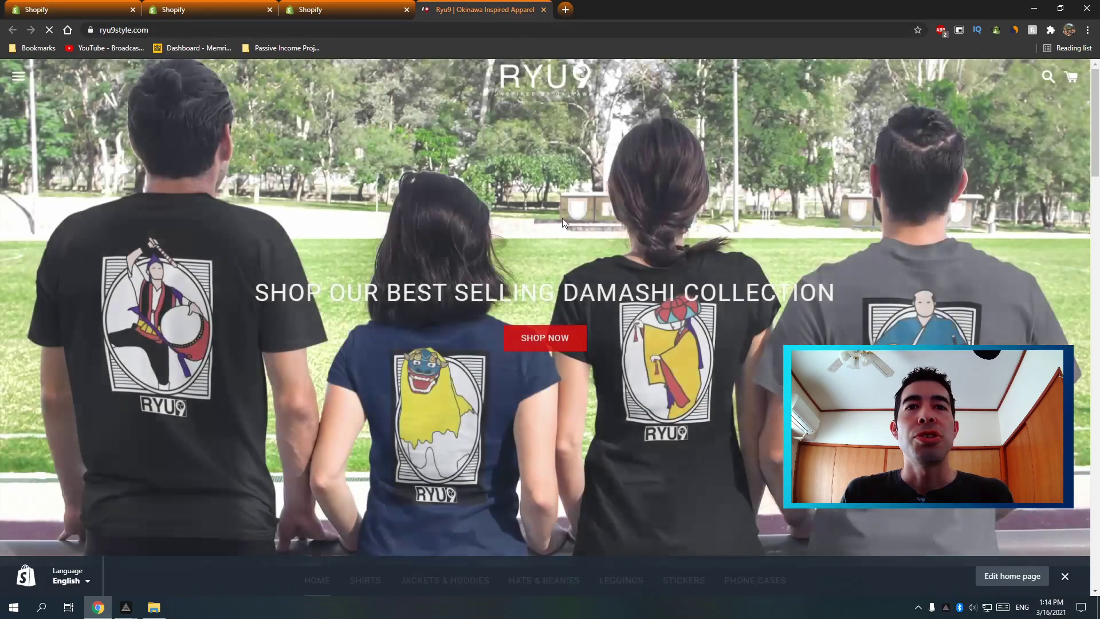
- Open the Bingata Pattern Collection from the storefront home page and hide the admin preview bar
scroll(545, 295, down, 8)
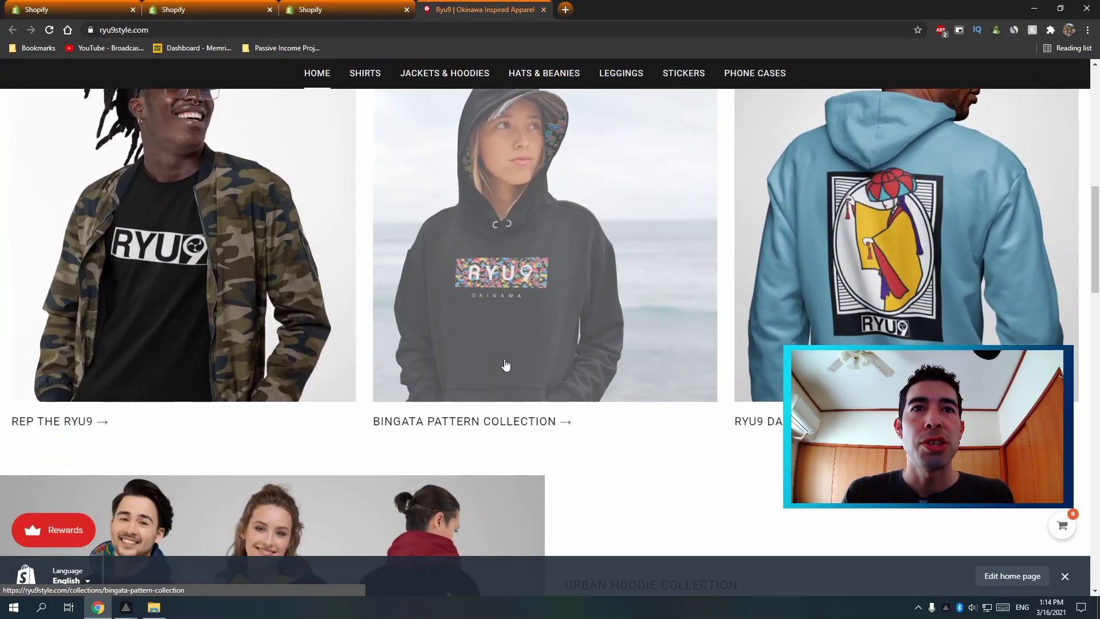
click(505, 365)
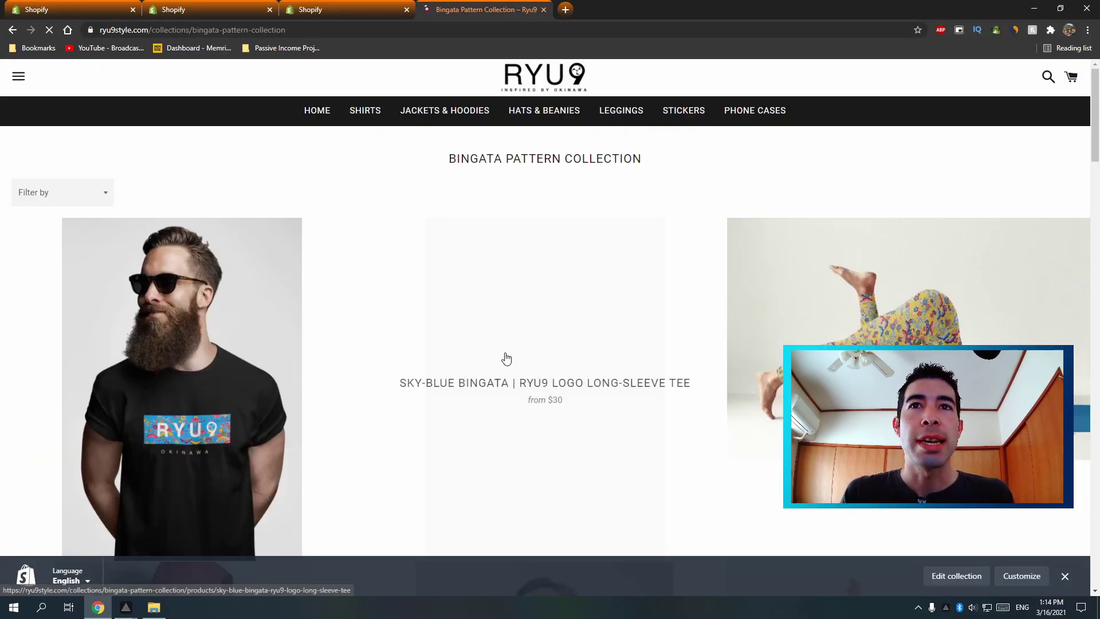
click(1064, 576)
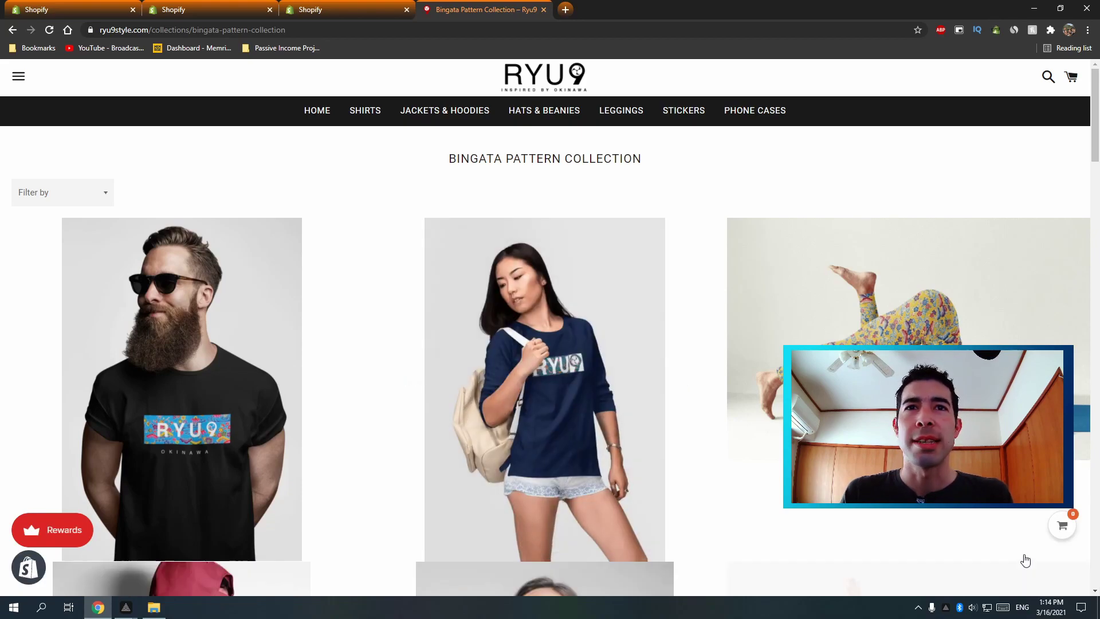
scroll(531, 387, down, 1)
- Open the Sky-Blue Bingata long-sleeve tee product page and scroll down its details
click(541, 283)
scroll(540, 283, down, 7)
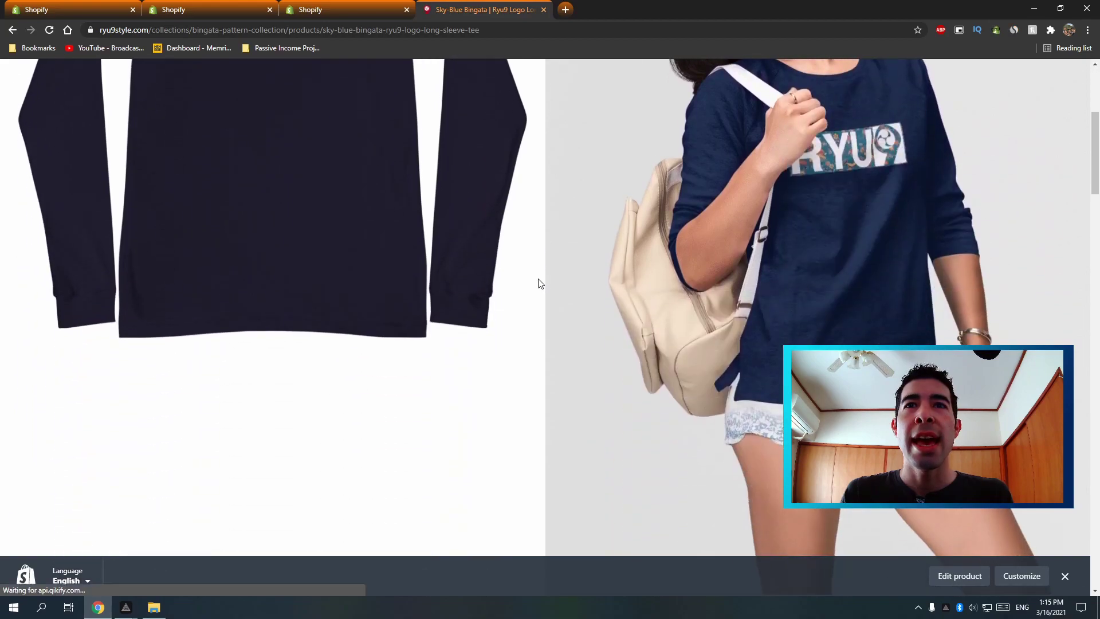
scroll(538, 283, down, 5)
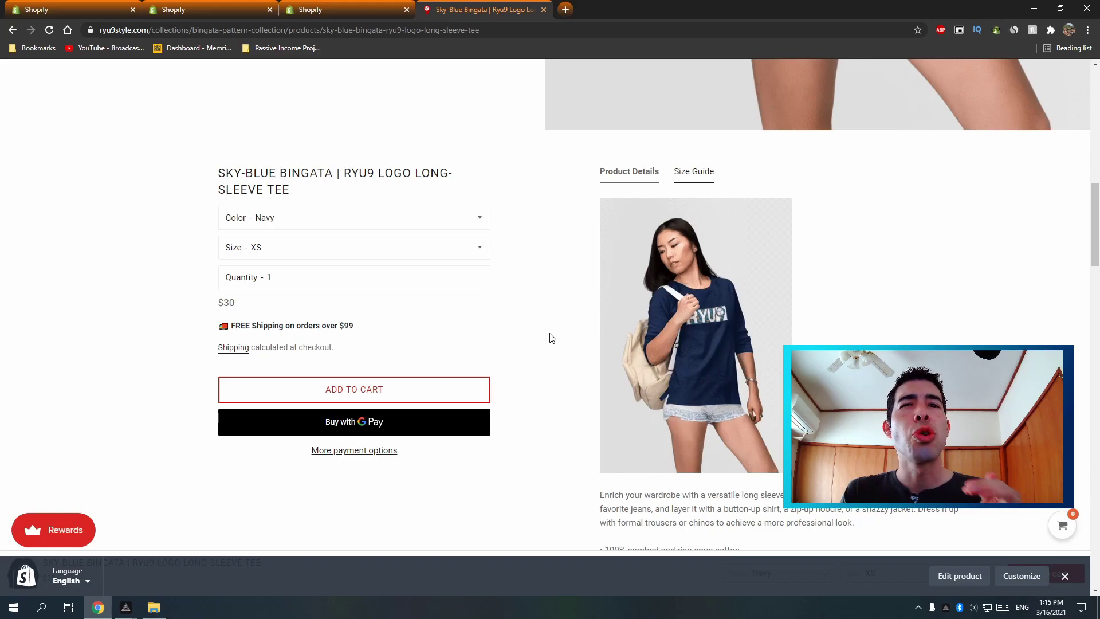
click(1058, 579)
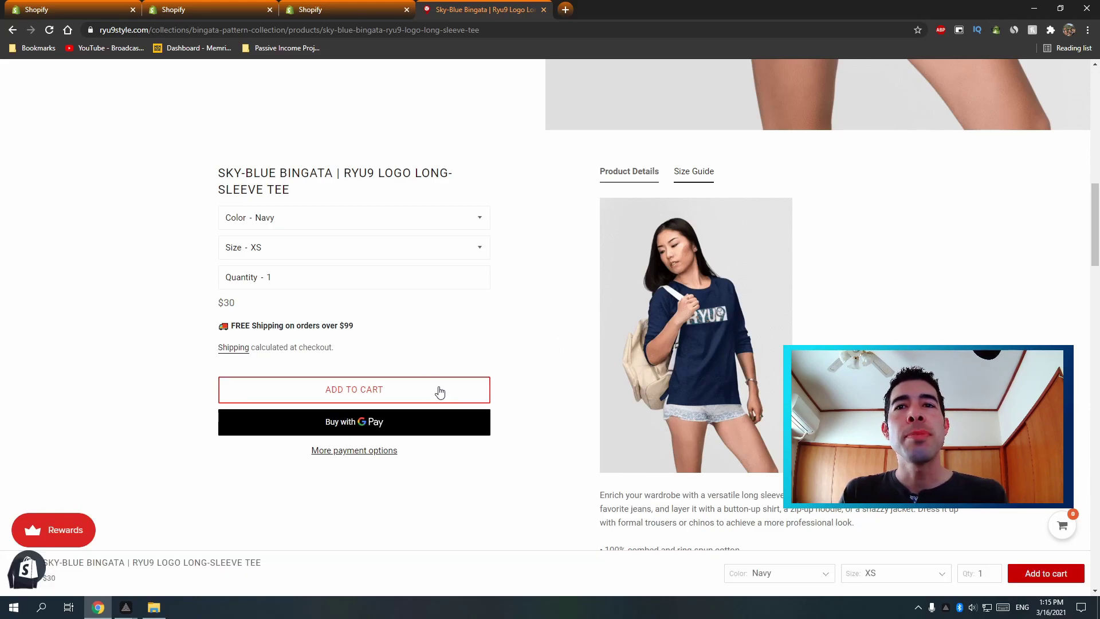
scroll(430, 387, down, 5)
scroll(426, 382, down, 5)
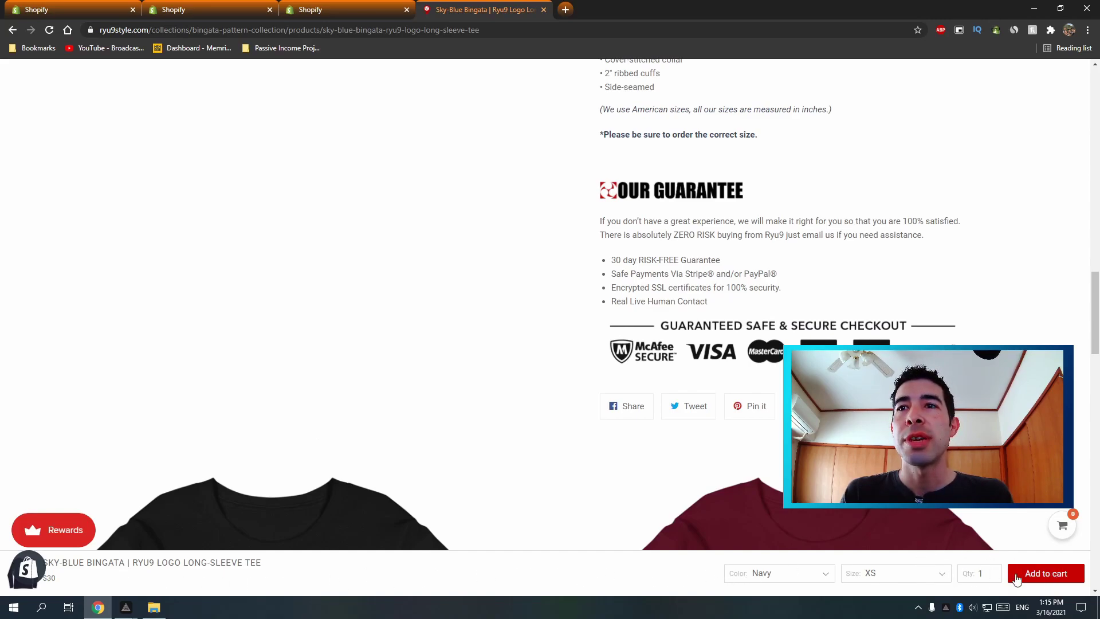
- Preview the tee page in DevTools mobile view and scroll to the sticky cart bar
key(ctrl+shift+i)
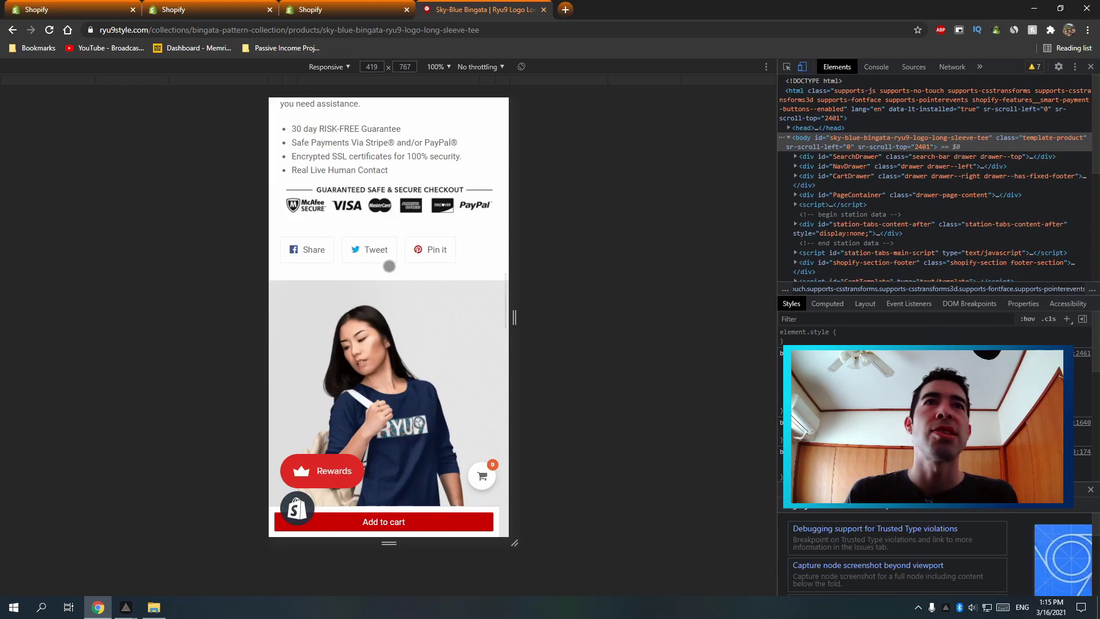
scroll(398, 344, up, 10)
scroll(410, 312, up, 1)
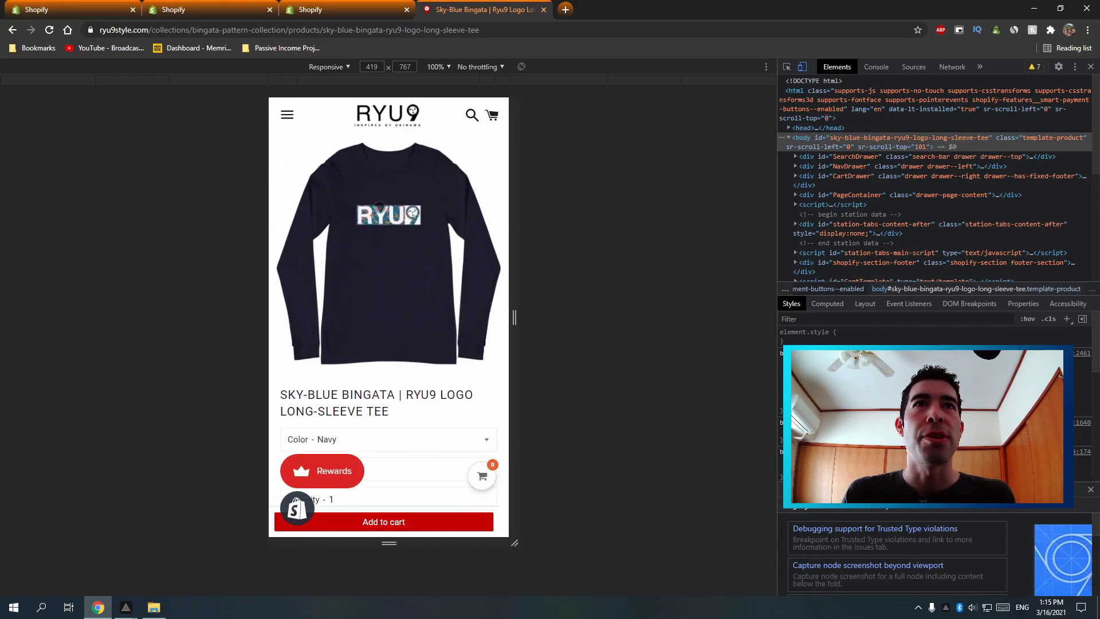
scroll(341, 172, down, 5)
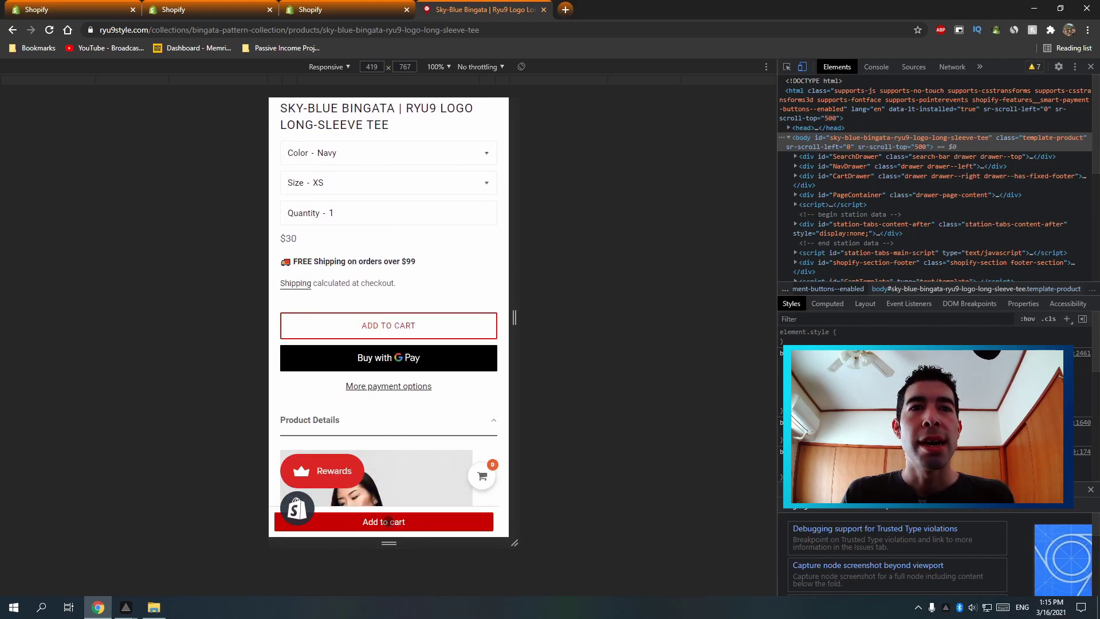
drag(403, 444, 400, 388)
scroll(400, 388, down, 10)
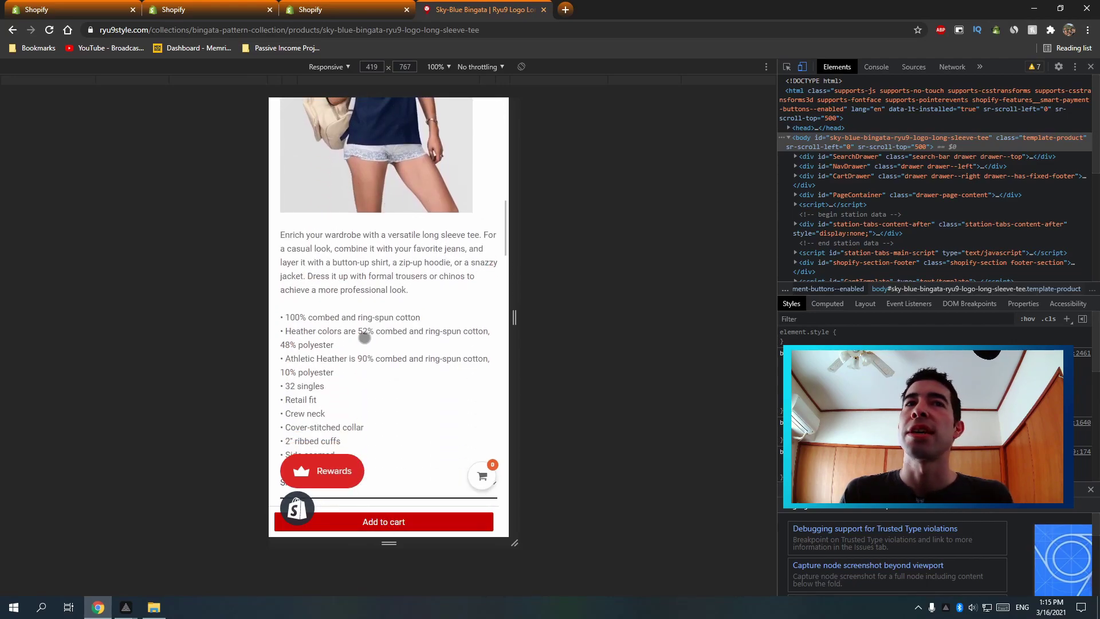
scroll(404, 327, down, 4)
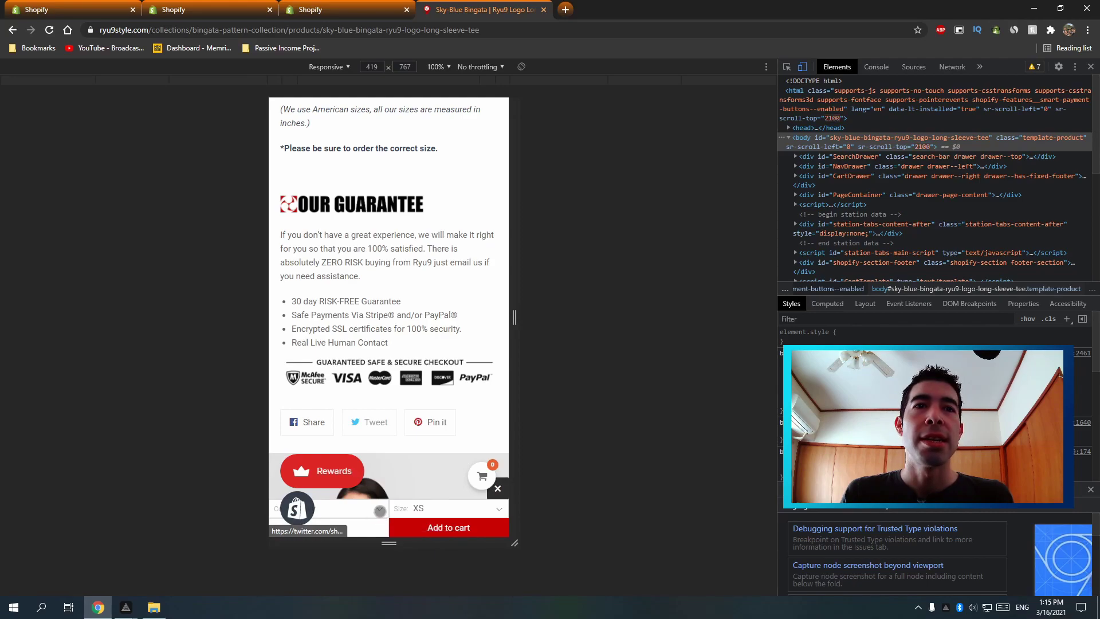
- Set the sticky cart to Maroon, size S, then close DevTools for desktop view
click(375, 509)
click(312, 563)
click(457, 509)
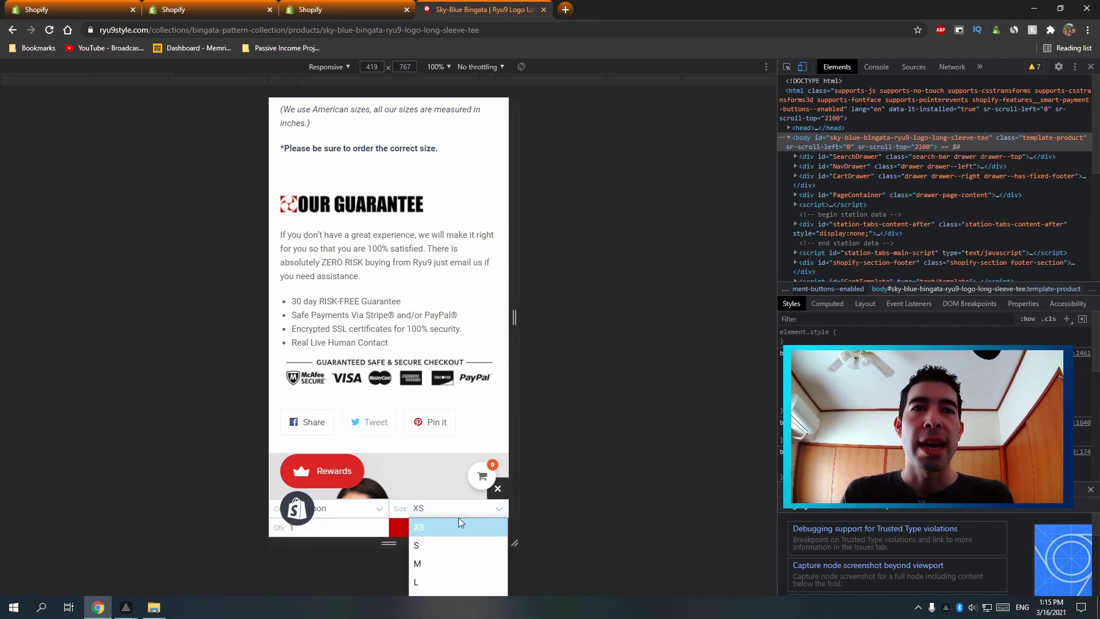
click(440, 548)
scroll(379, 349, down, 2)
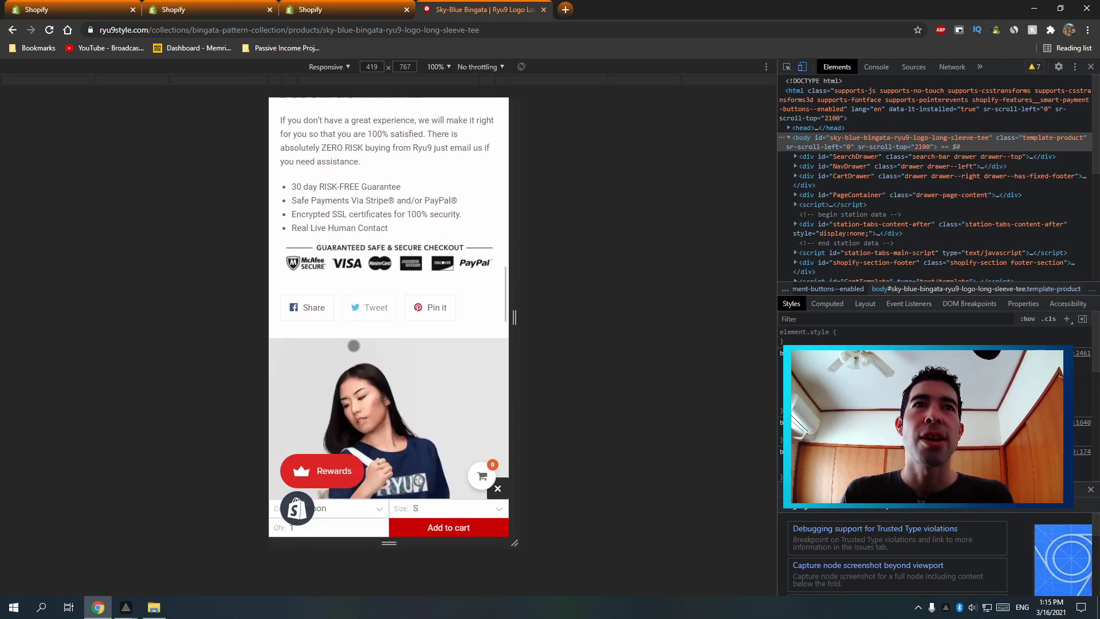
scroll(379, 349, up, 3)
scroll(379, 349, up, 19)
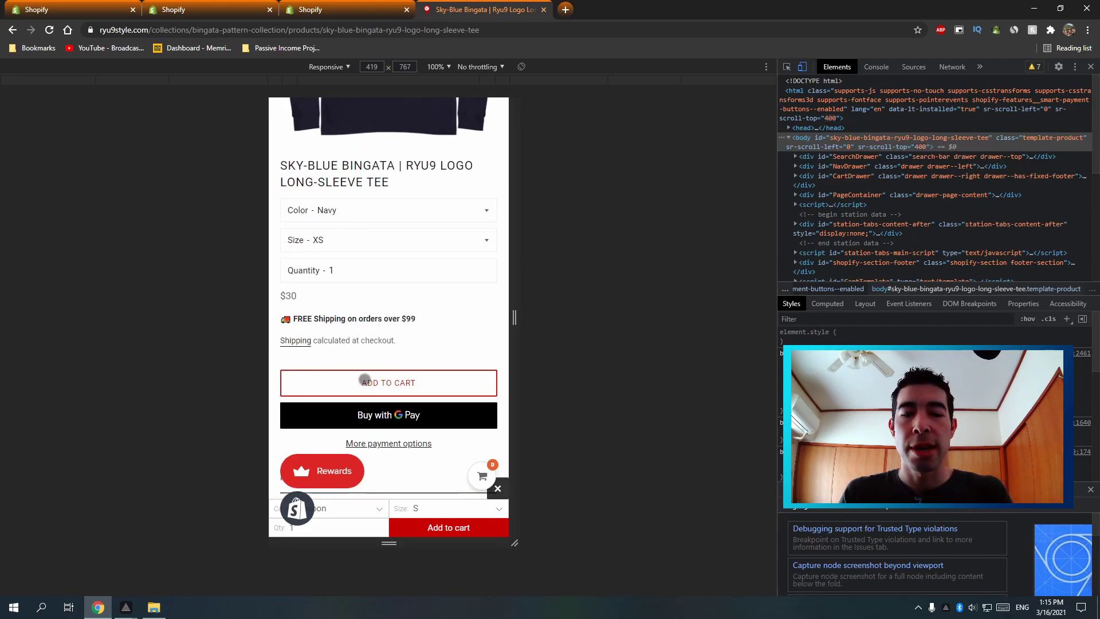
key(F12)
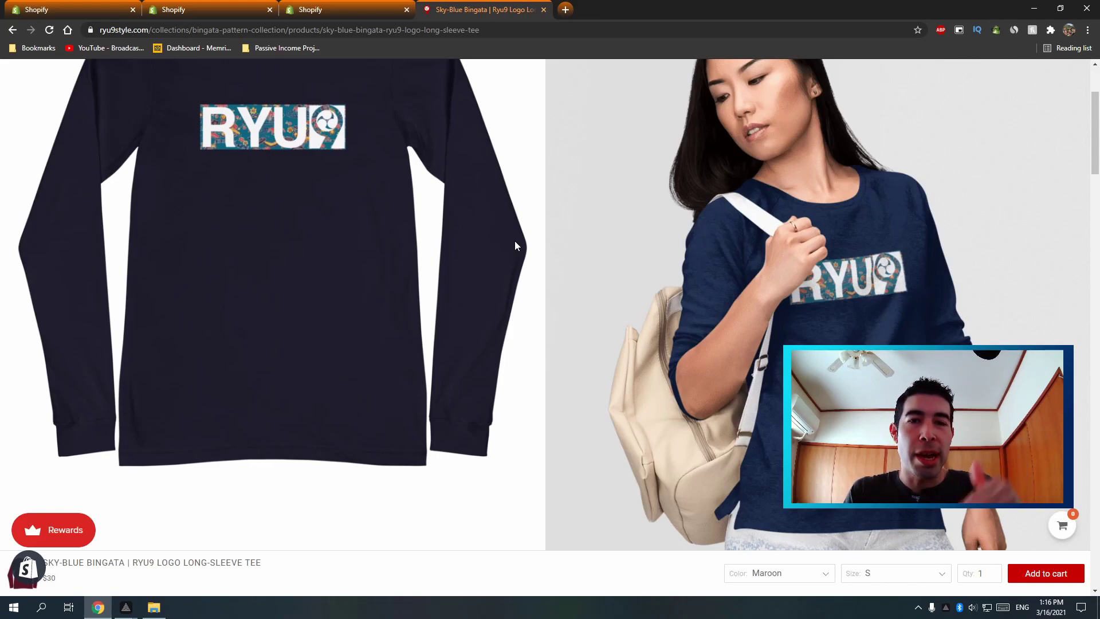
- Scroll down the tee product page, then close its tab to return to Shopify's installed apps
scroll(515, 252, down, 3)
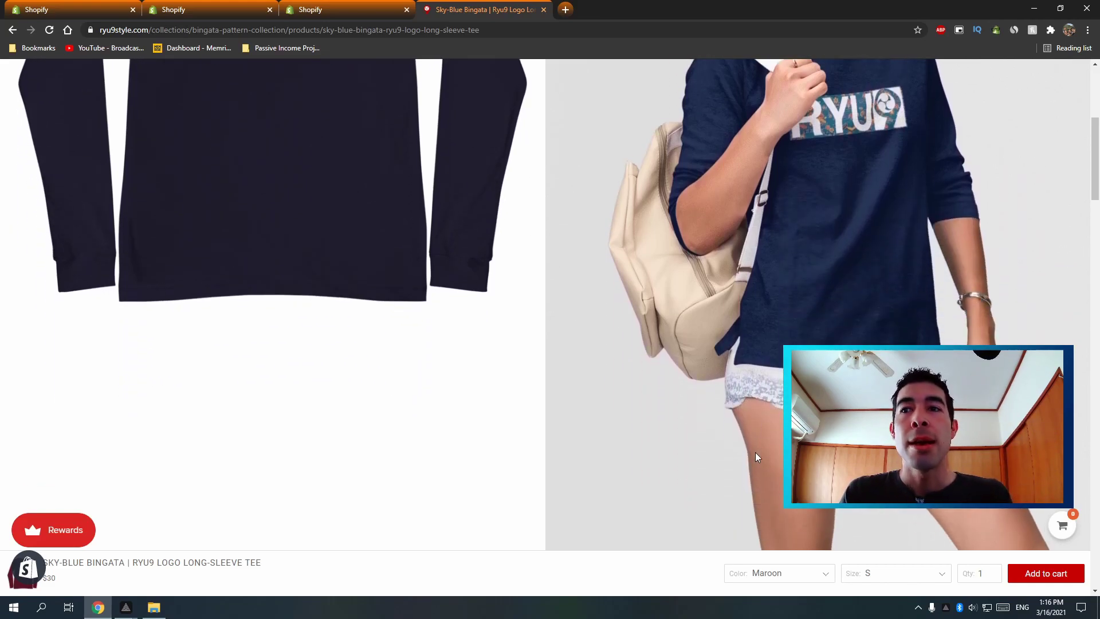
scroll(516, 374, down, 2)
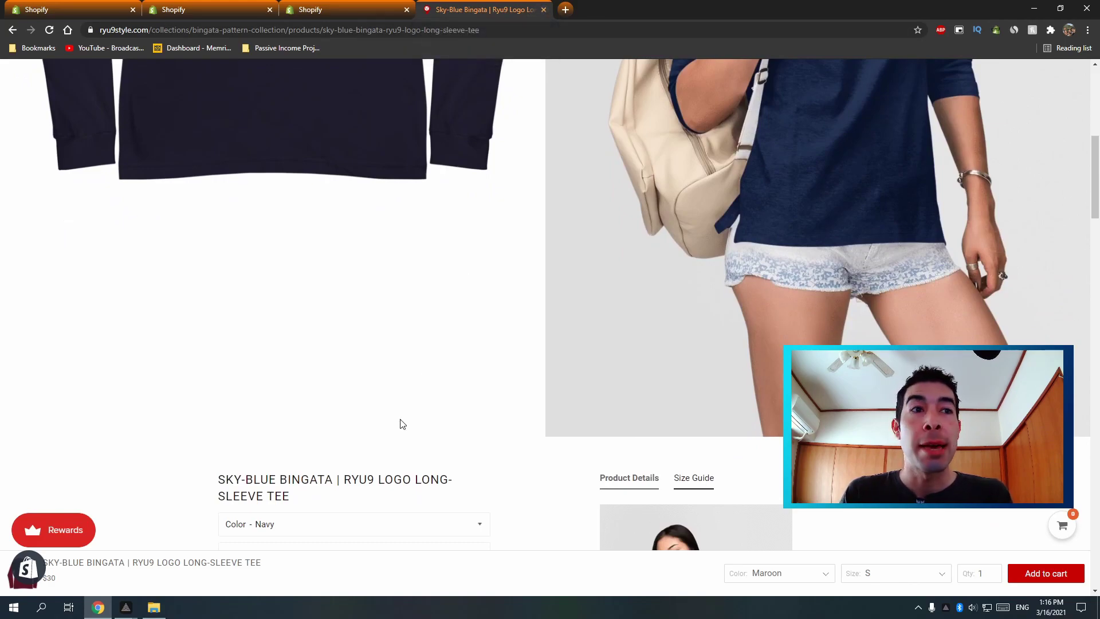
scroll(331, 469, down, 2)
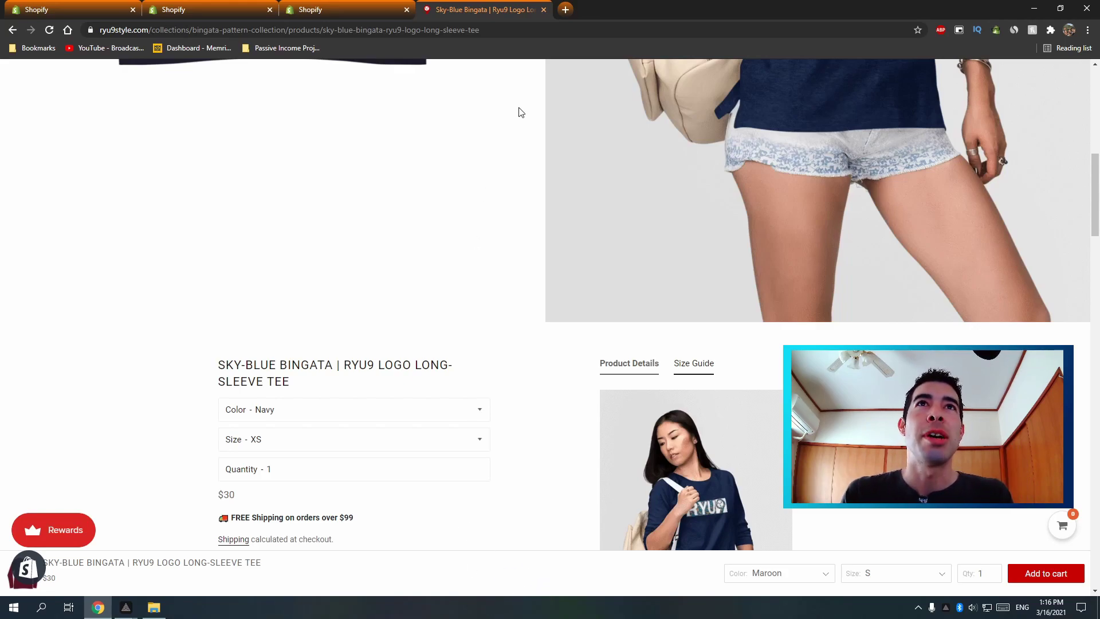
click(543, 9)
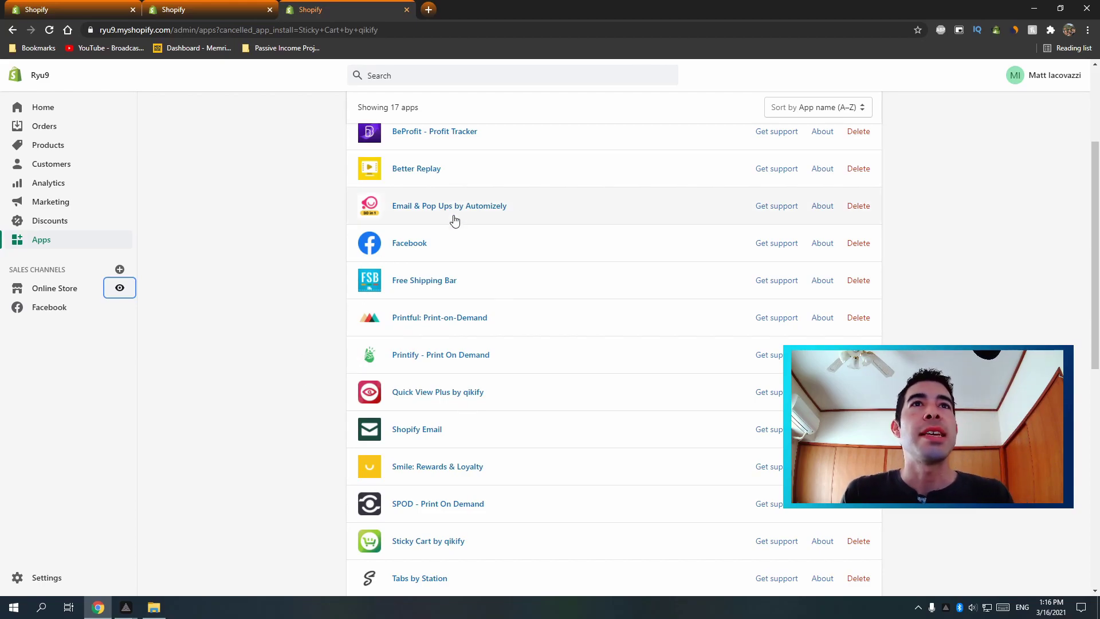
- Open Email & Pop Ups by Automizely from the installed apps list
scroll(454, 220, up, 1)
click(466, 267)
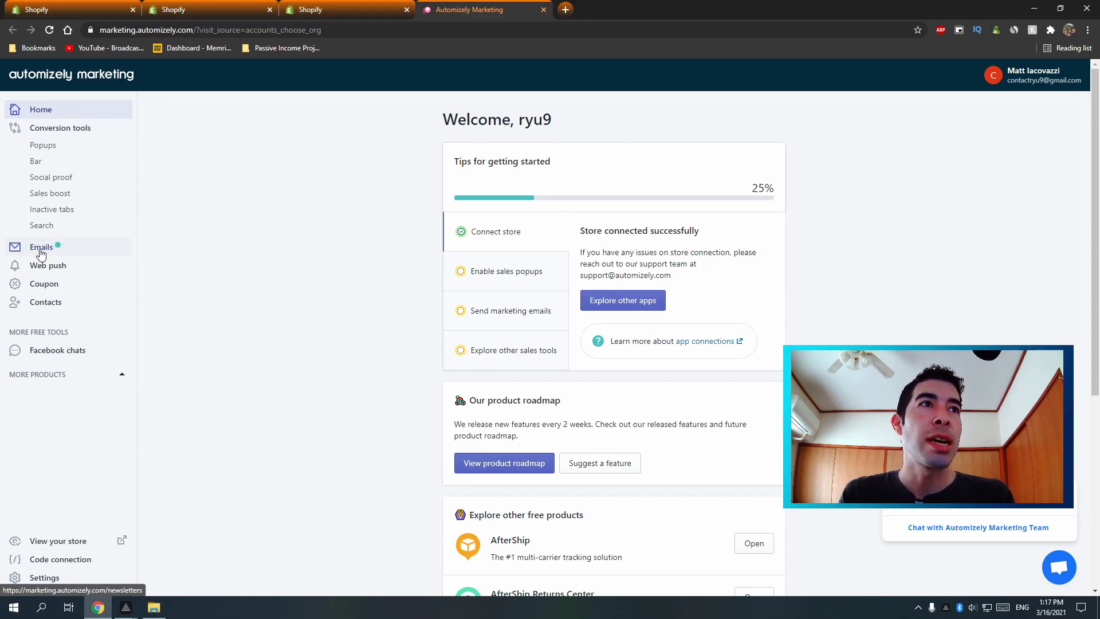
- Look over the Newsletters email section and its quota notice, then open Welcome emails
click(41, 253)
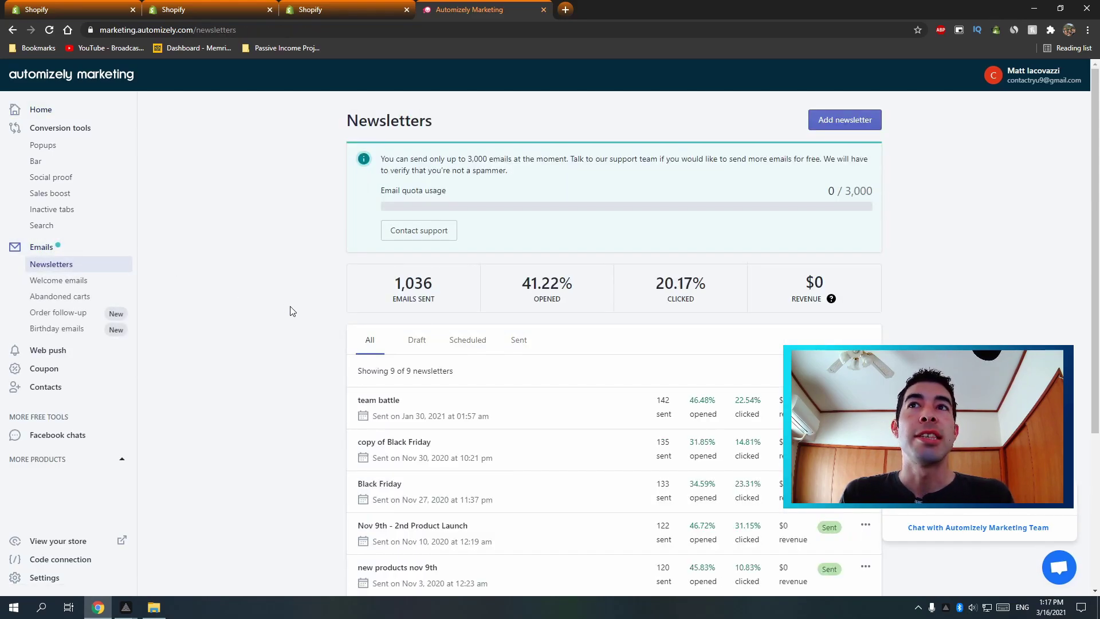
scroll(335, 309, down, 1)
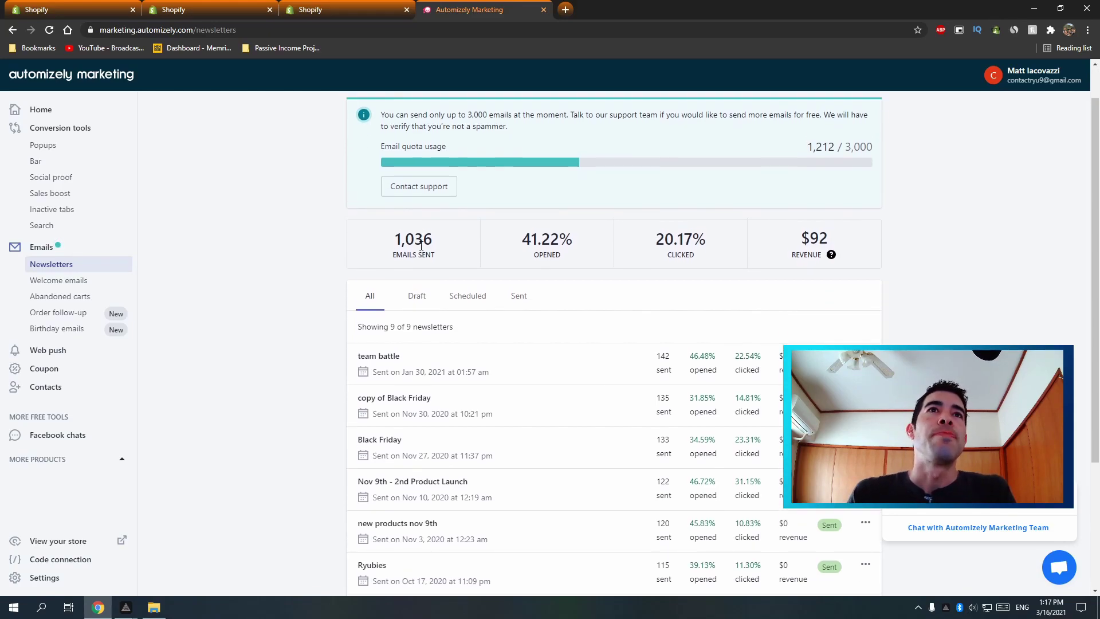
scroll(421, 251, up, 1)
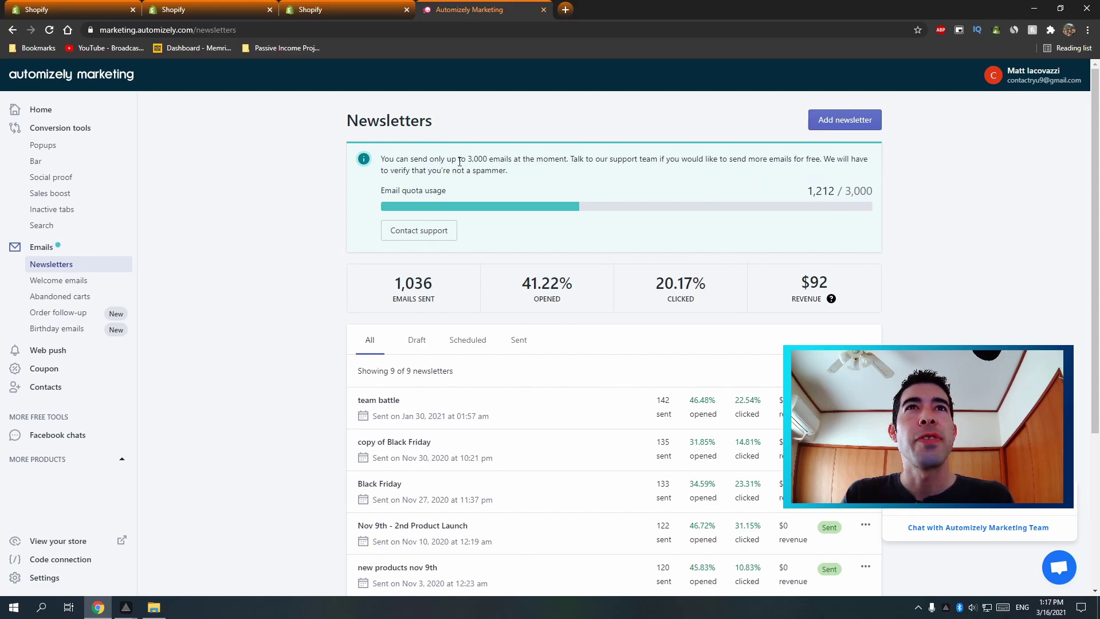
drag(453, 161, 580, 163)
click(570, 174)
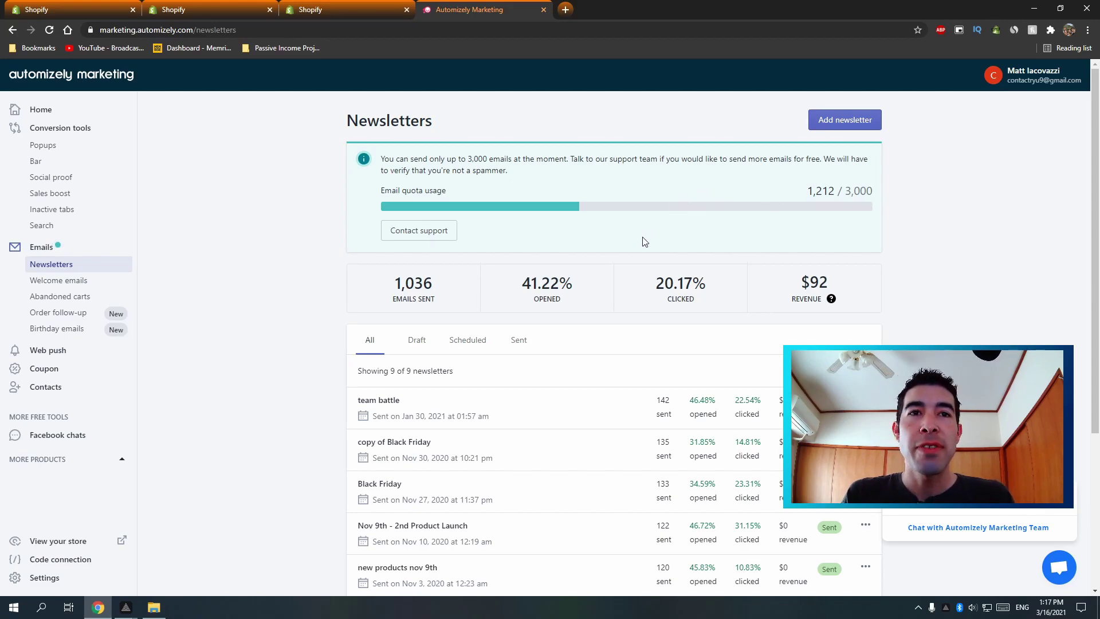
scroll(573, 258, down, 1)
scroll(506, 280, up, 1)
click(74, 283)
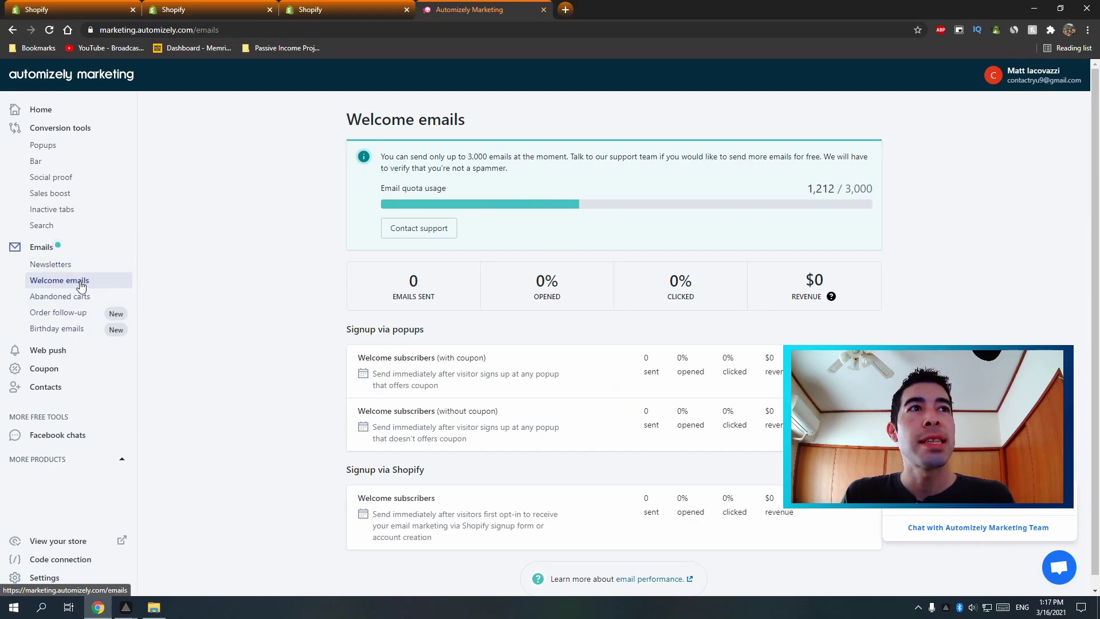
- Browse abandoned cart reminders, web push reports and campaigns, and Facebook chat, ending on the Birthday coupon list
click(80, 302)
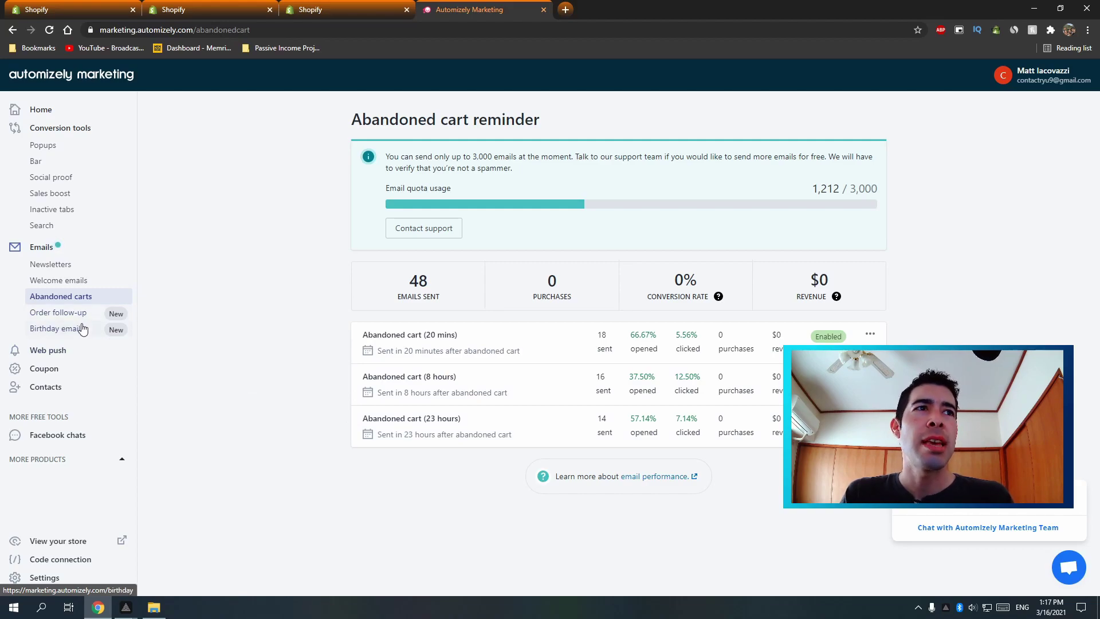
click(71, 353)
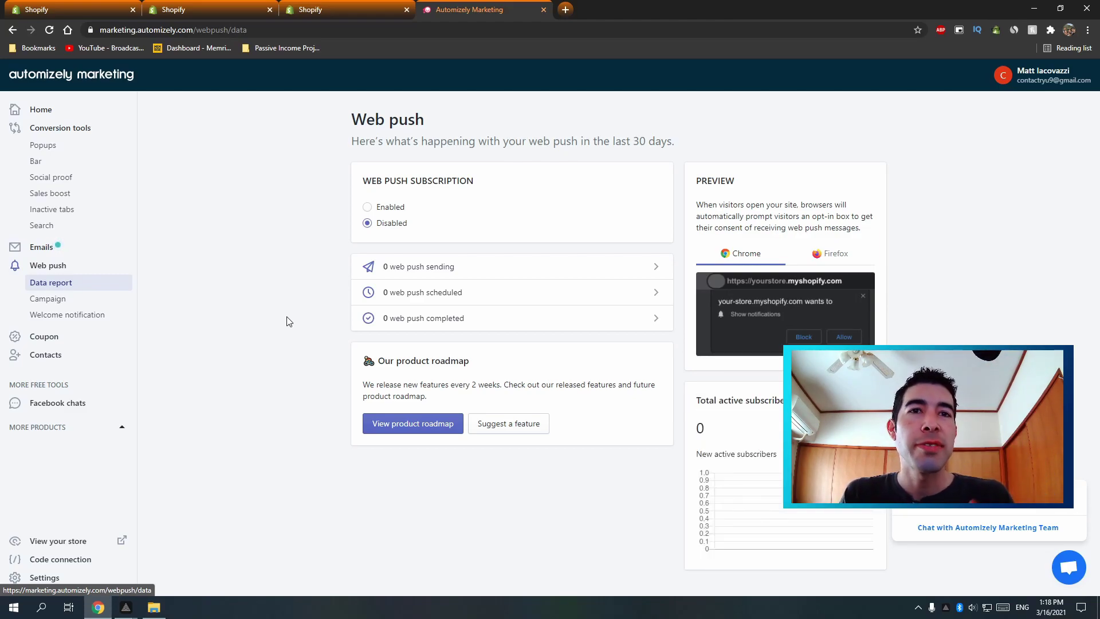
click(33, 299)
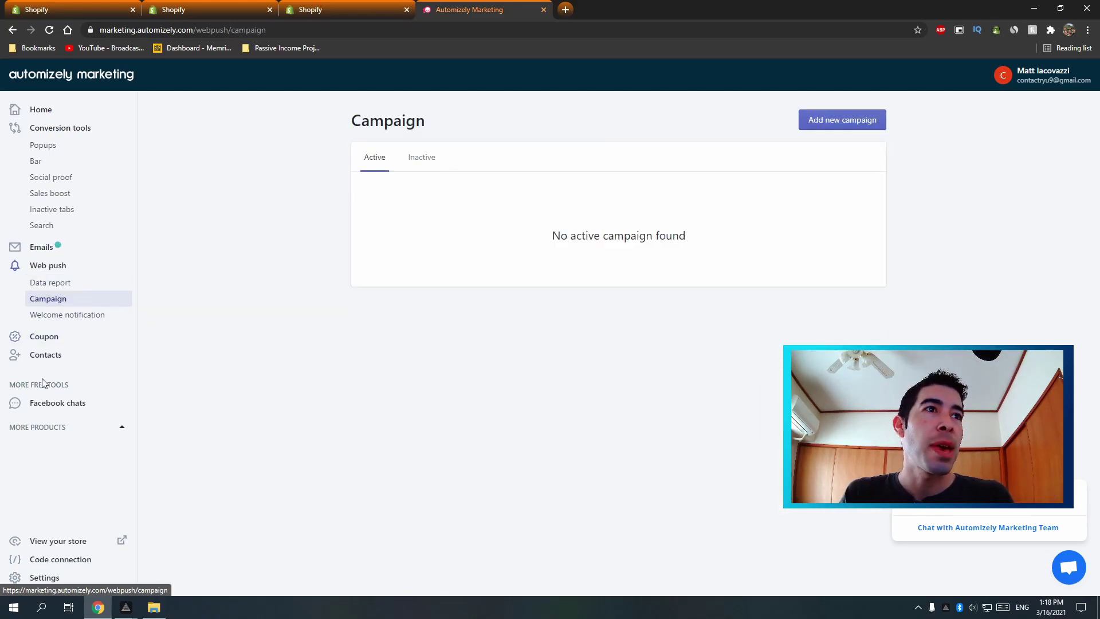
click(58, 412)
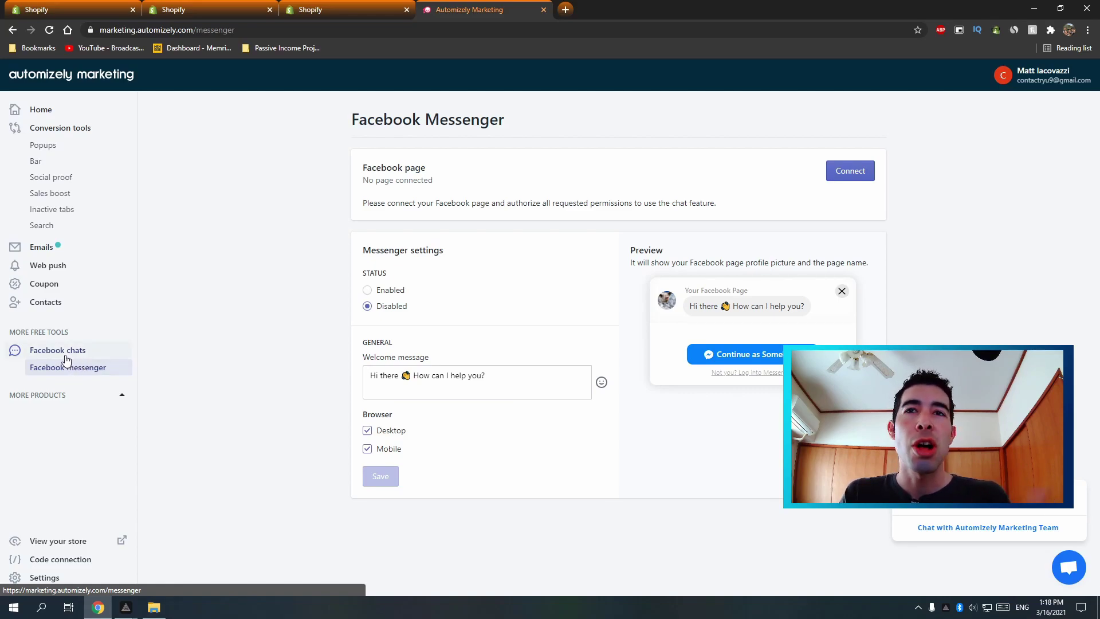
click(45, 287)
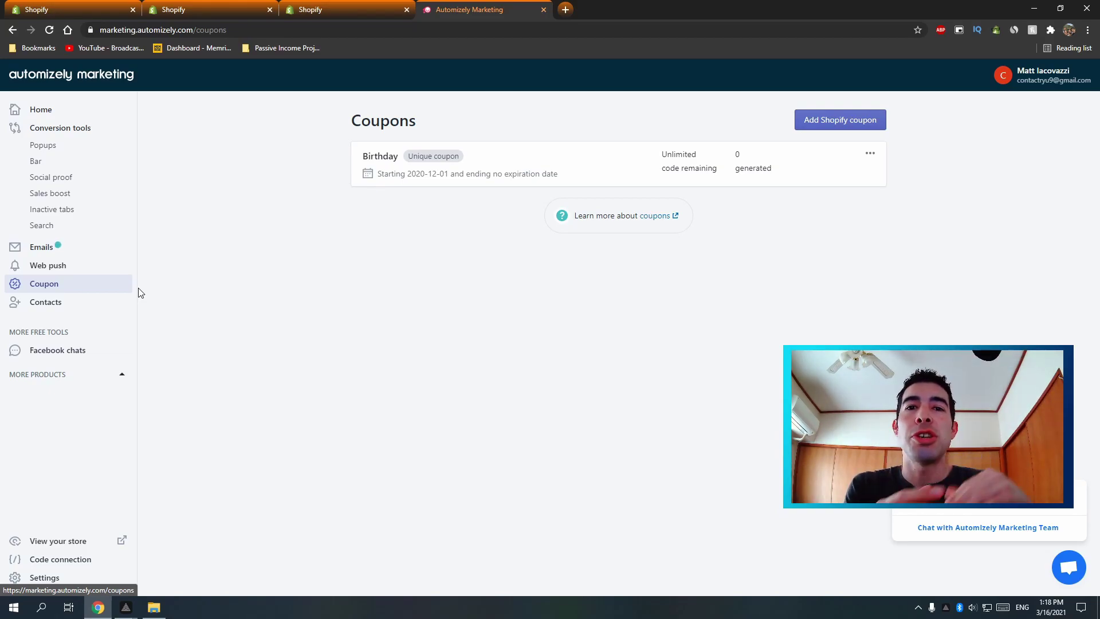
- Look over Social proof, Popups, Bar, Sales boost and Emails, then close the Automizely Marketing tab
click(61, 182)
click(50, 148)
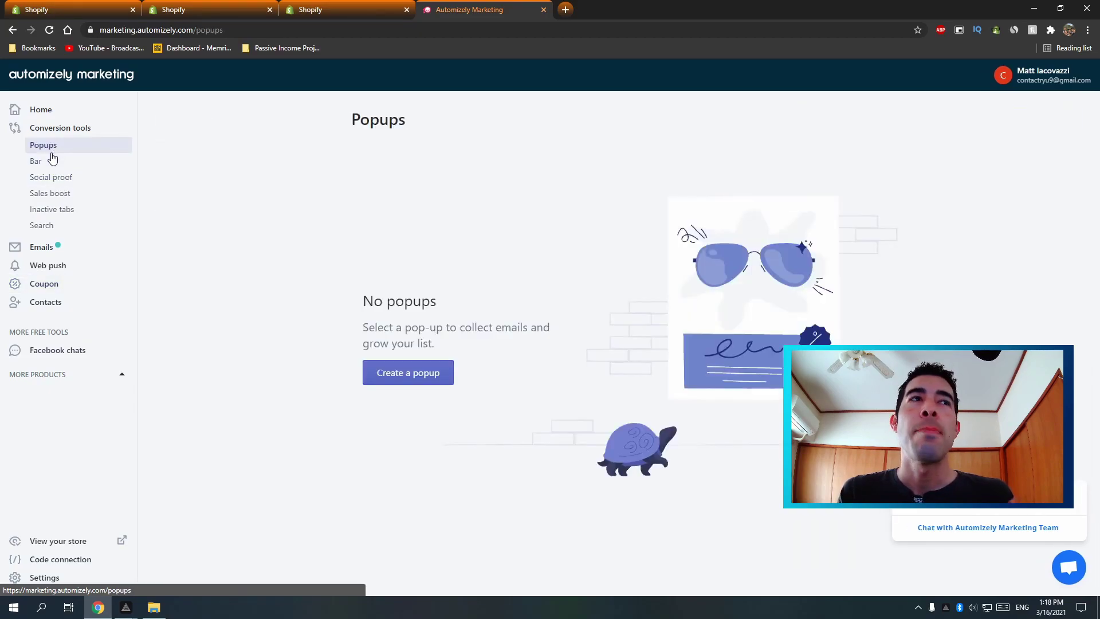
click(51, 159)
click(62, 195)
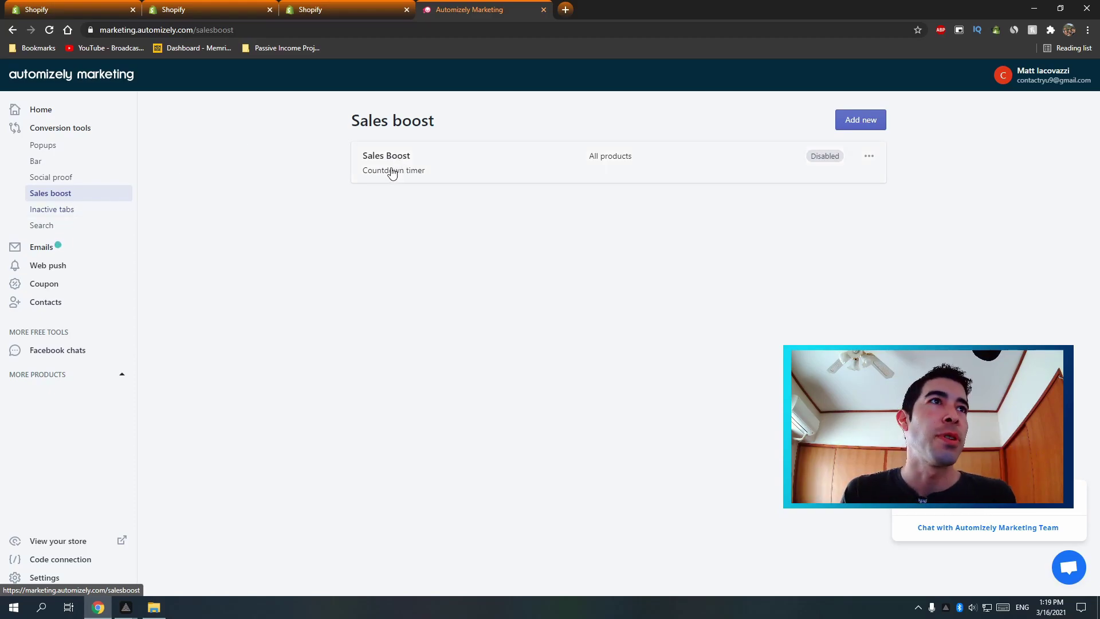
click(43, 249)
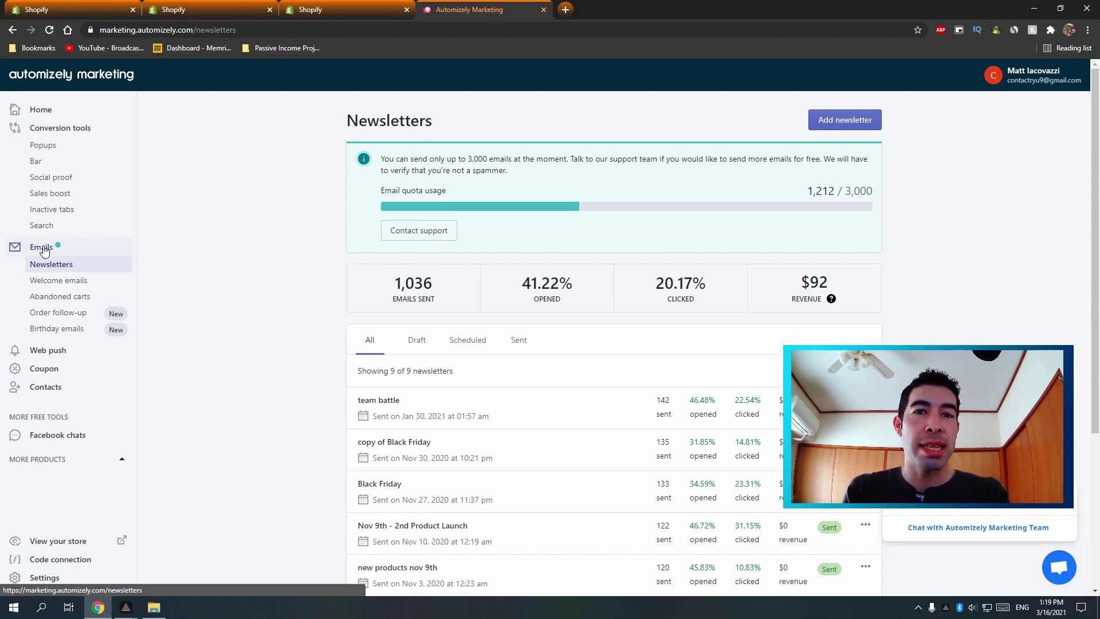
click(543, 10)
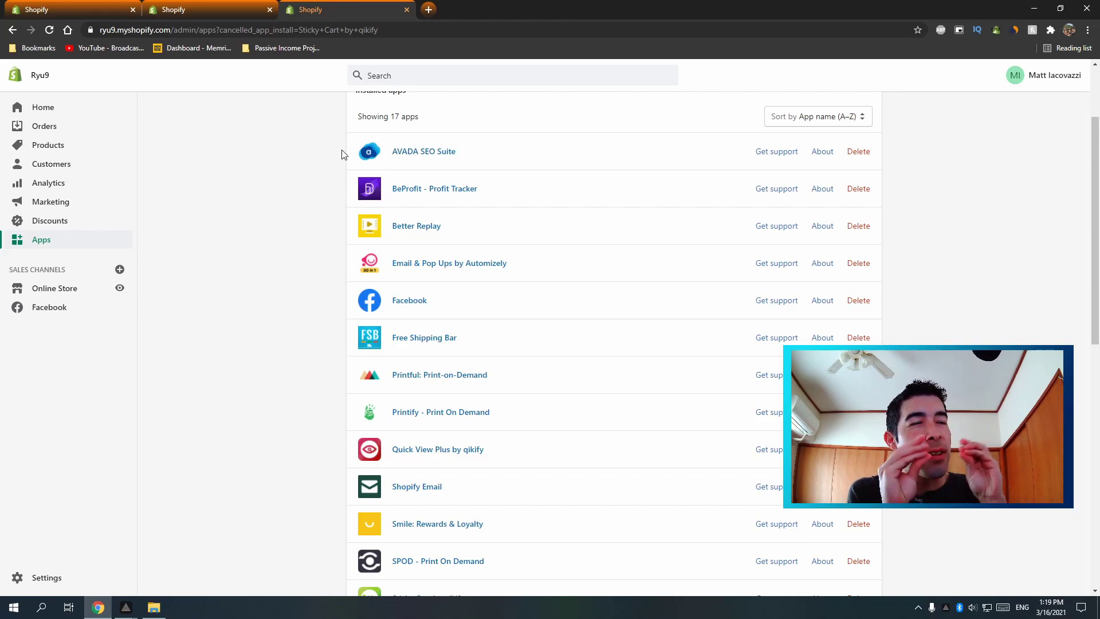
scroll(343, 153, down, 6)
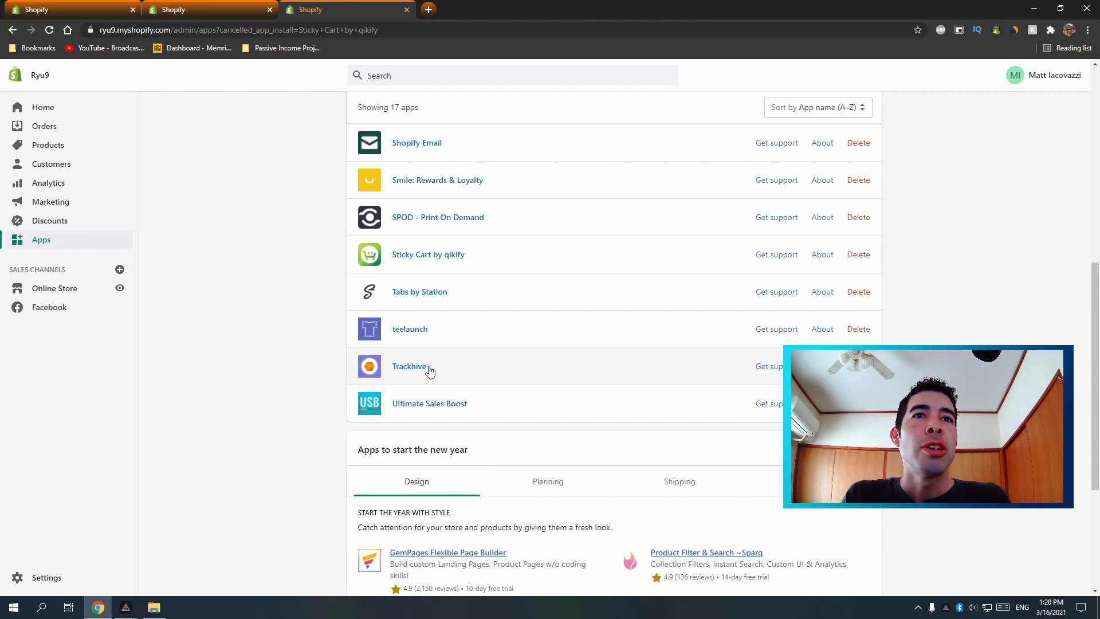
- Launch Trackhive from the installed apps to see the Ryu9 Shopify store integration enabled
click(423, 369)
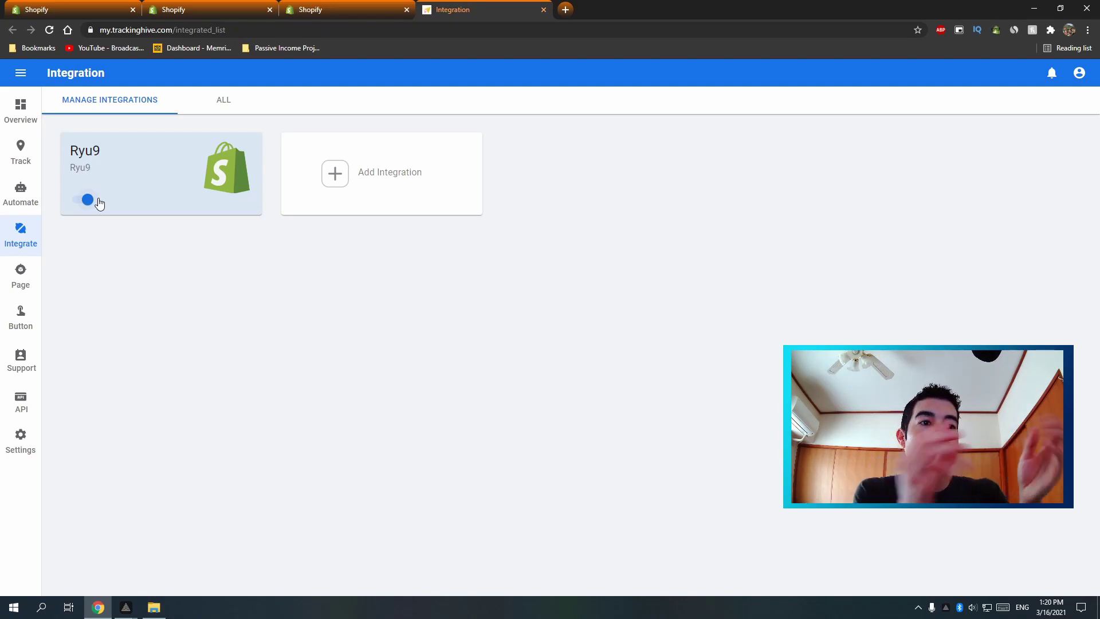
- Show the test store's Online Store pages list
click(20, 17)
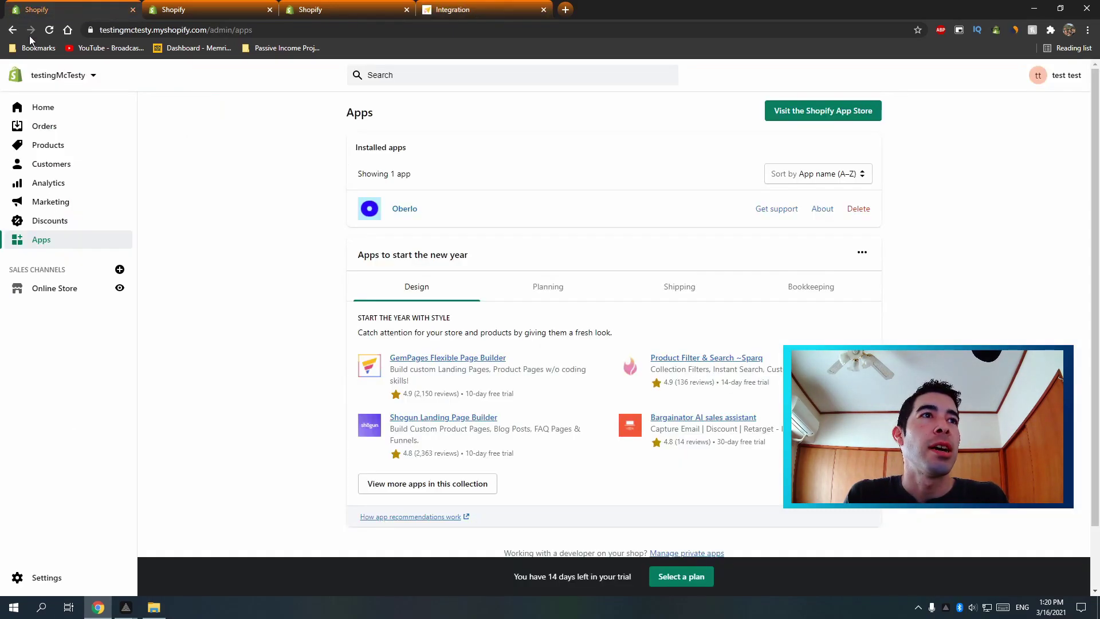
click(49, 287)
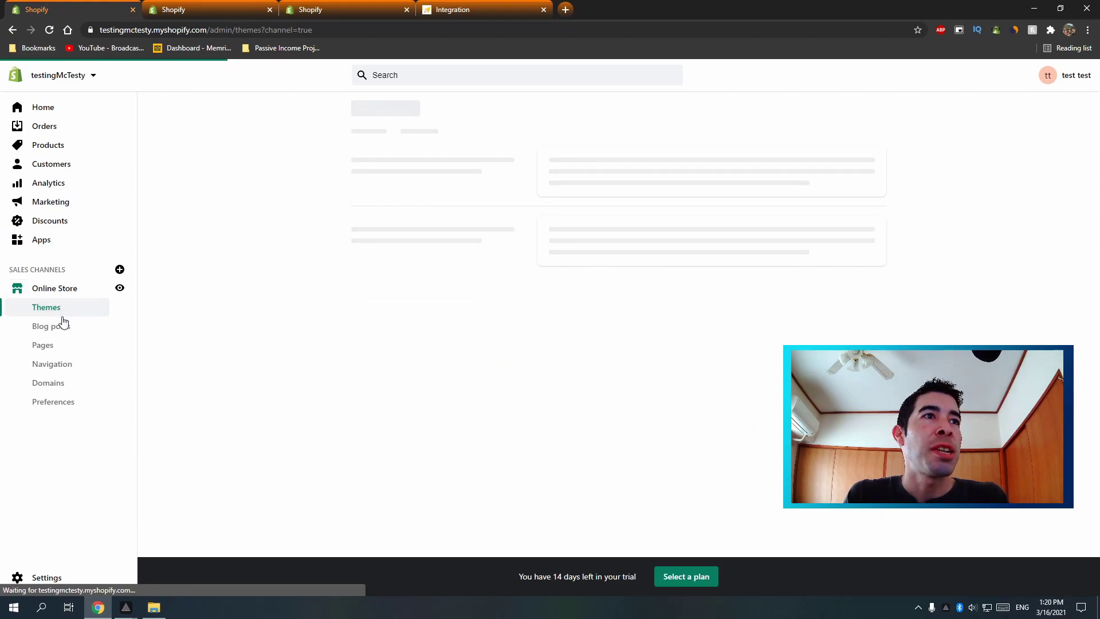
click(42, 347)
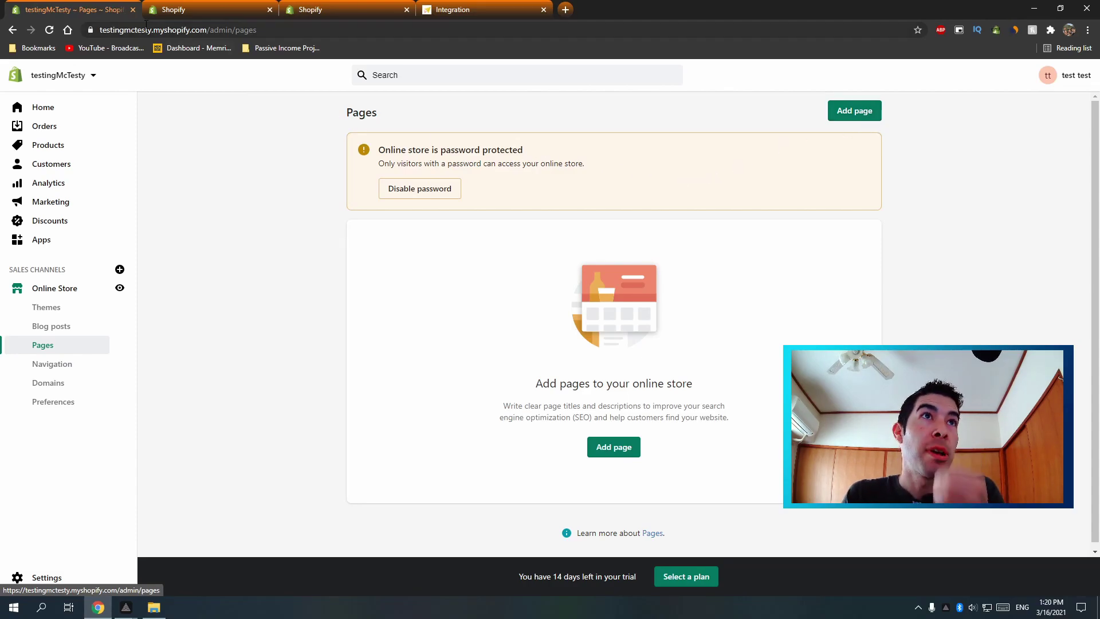
- Show the Ryu9 store's pages: About, Contact Us and Track Your Order
click(201, 9)
scroll(598, 221, up, 5)
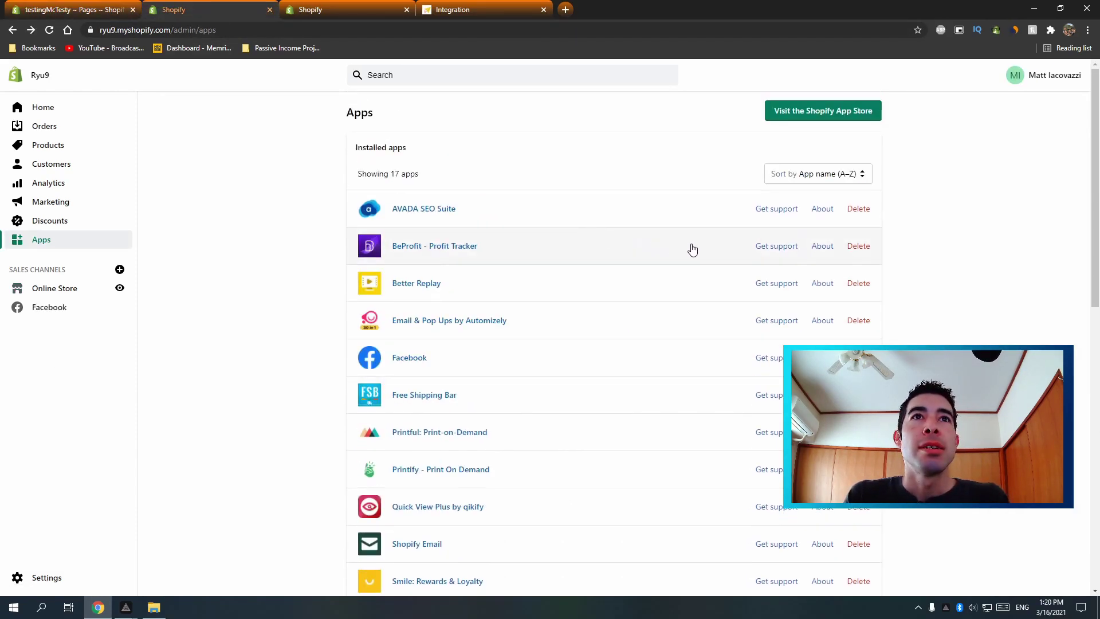
click(61, 291)
click(51, 353)
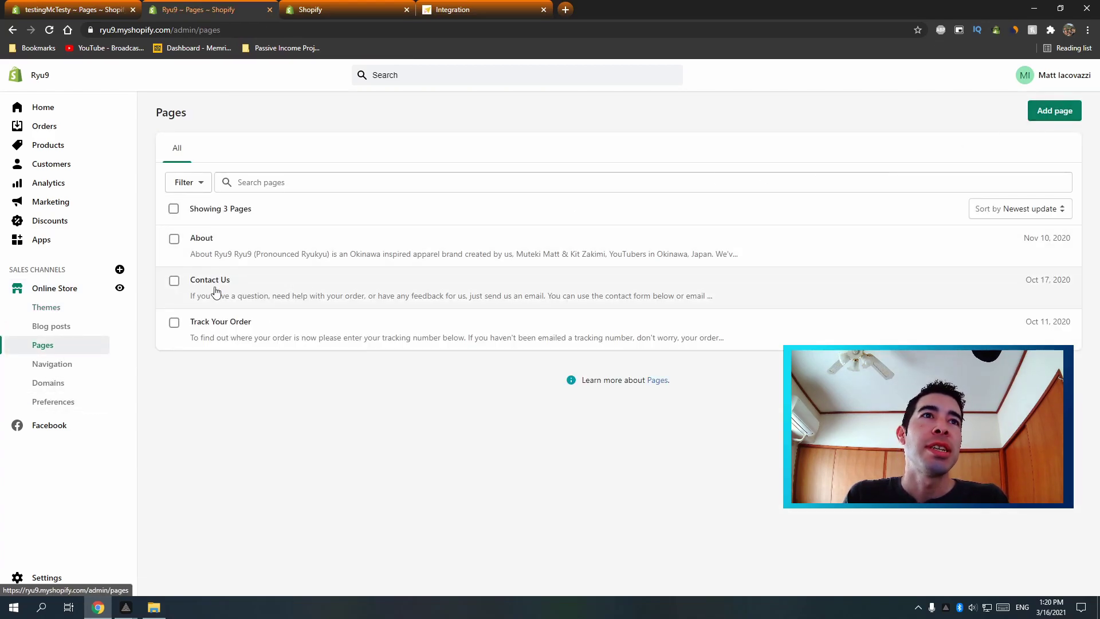
- Inspect the Track Your Order page's HTML for the embedded tracking code, then view it live
click(241, 329)
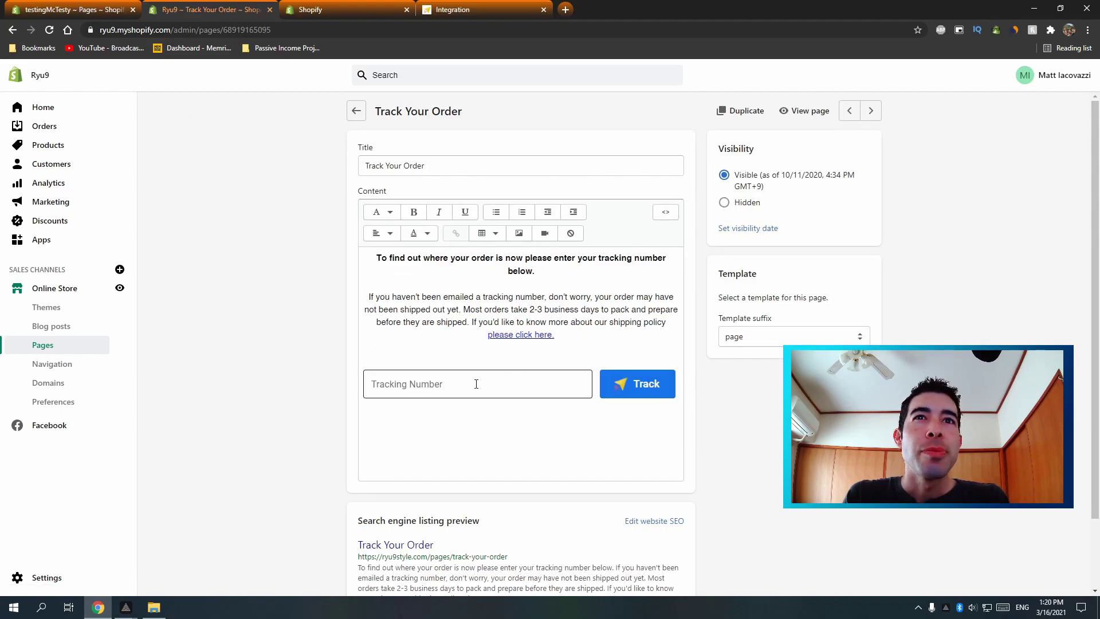
click(666, 212)
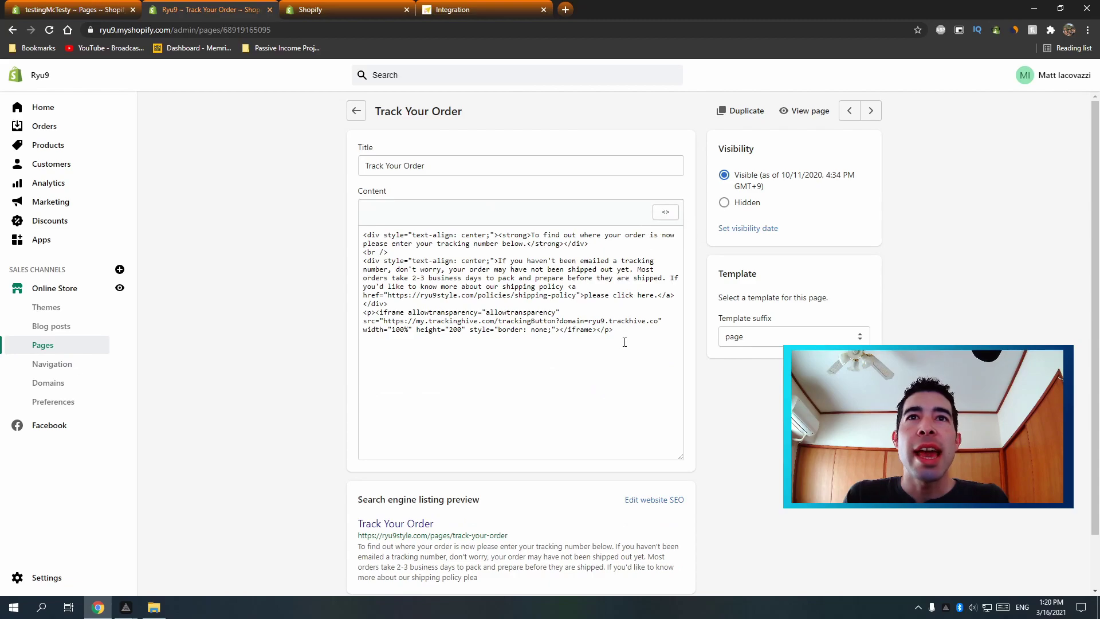
click(666, 212)
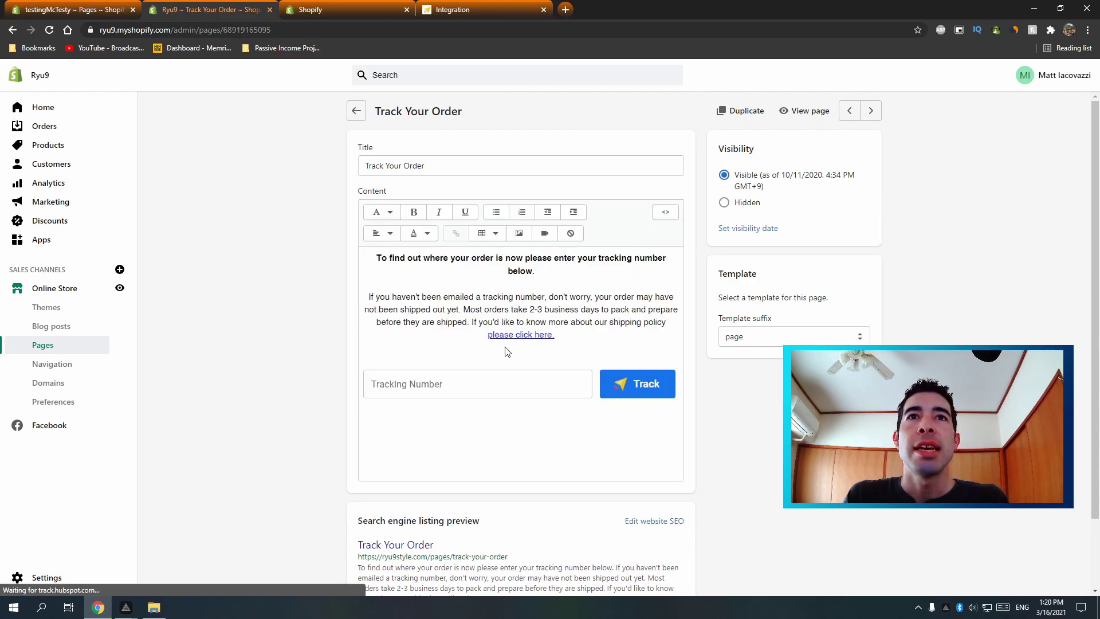
click(805, 111)
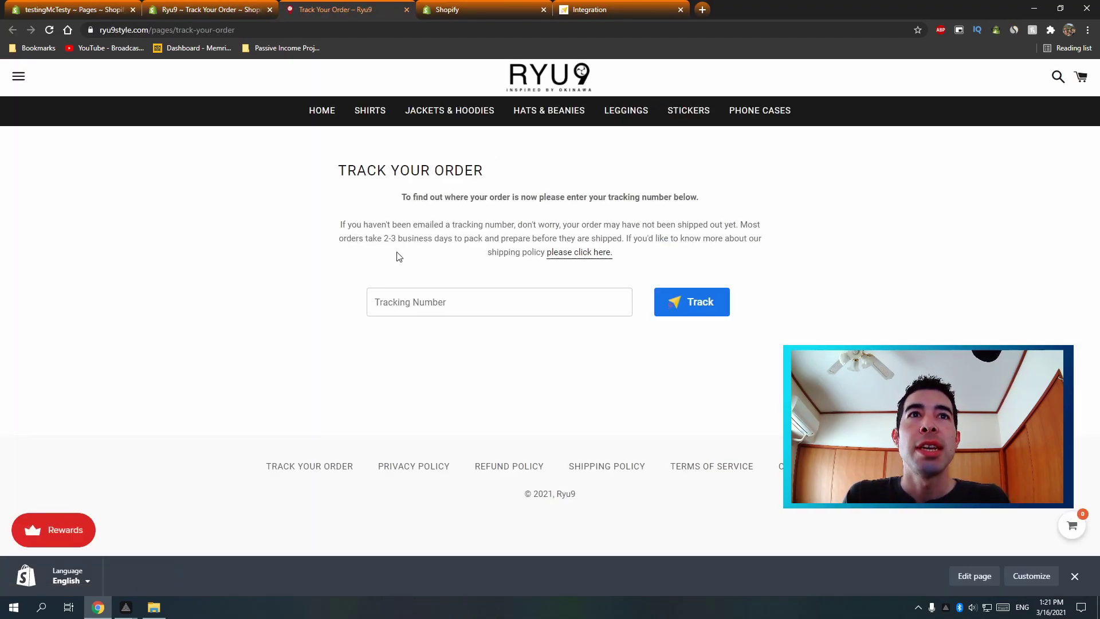
- Try the storefront's Tracking Number field, then close the live Track Your Order page
click(419, 309)
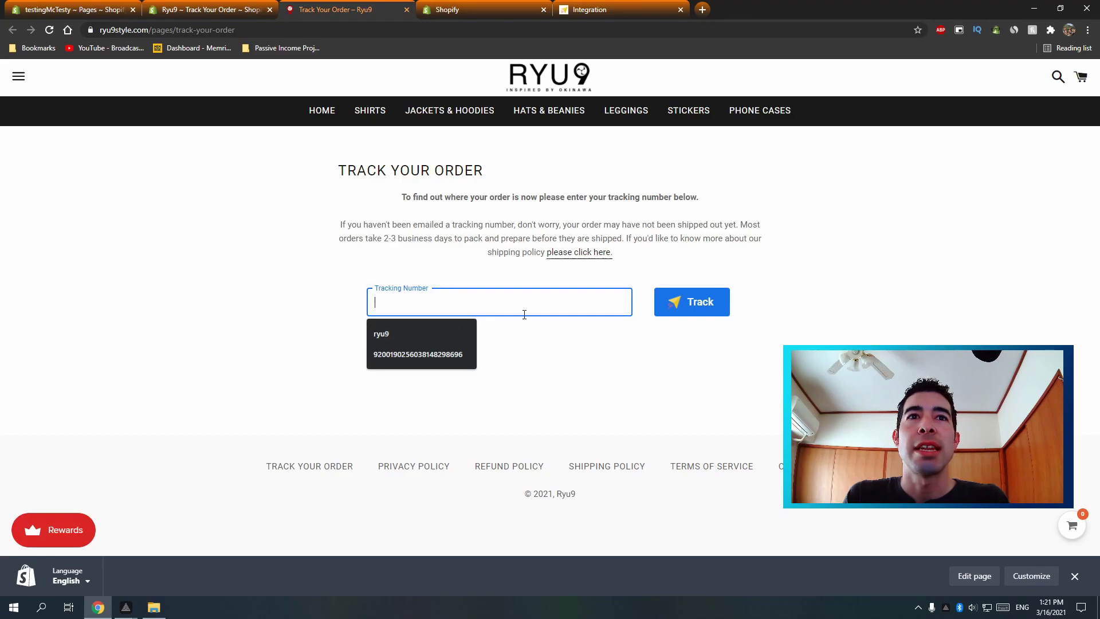
click(663, 356)
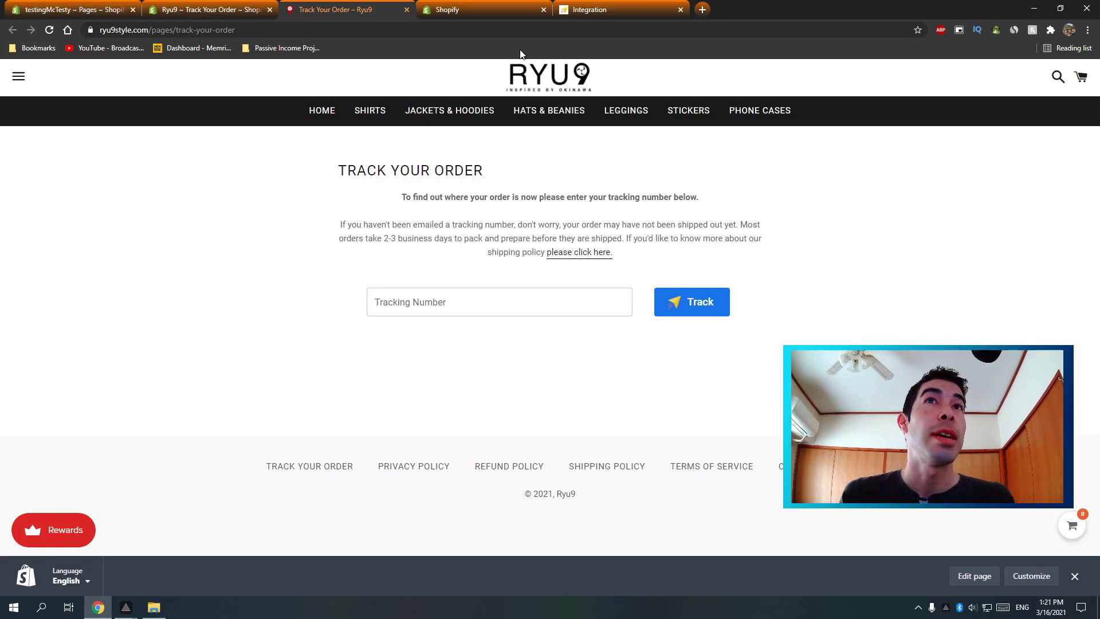
click(407, 9)
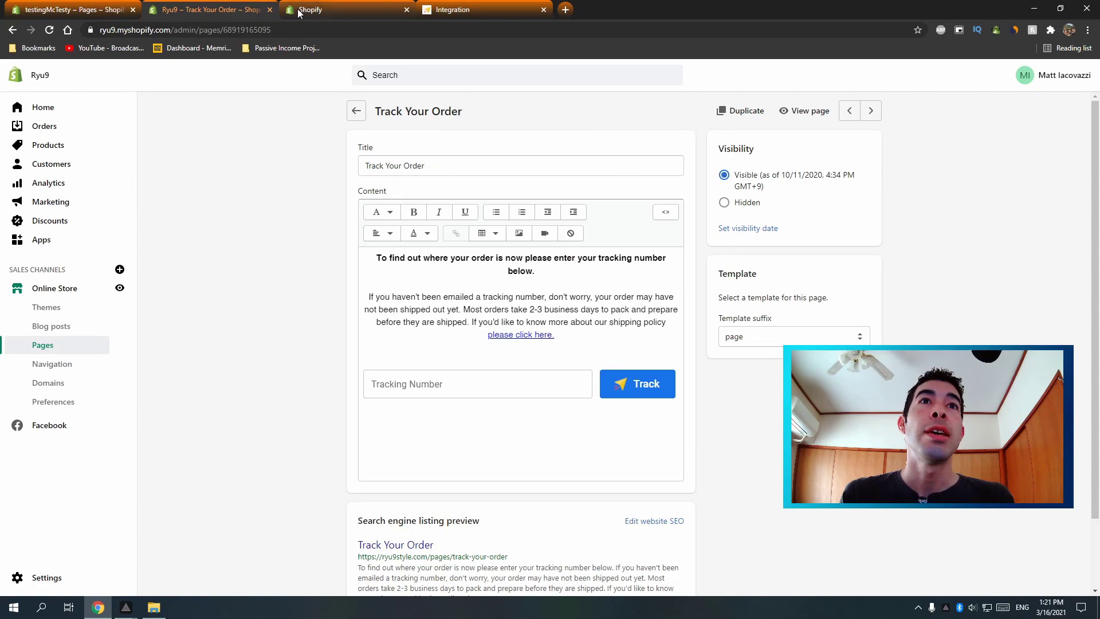
click(270, 10)
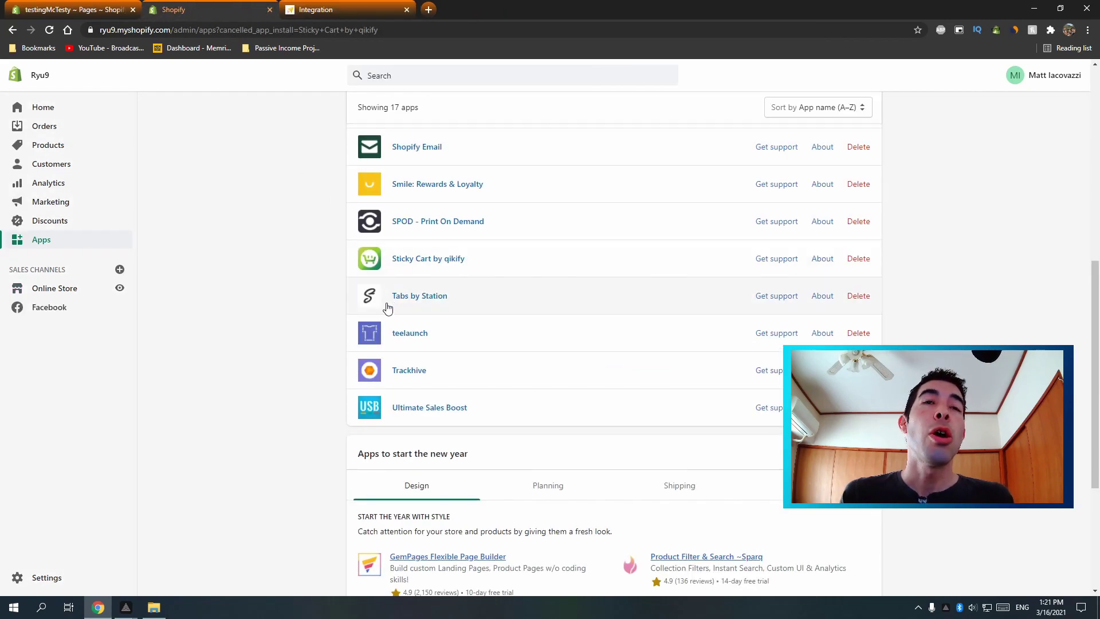
scroll(381, 319, up, 10)
scroll(280, 331, down, 2)
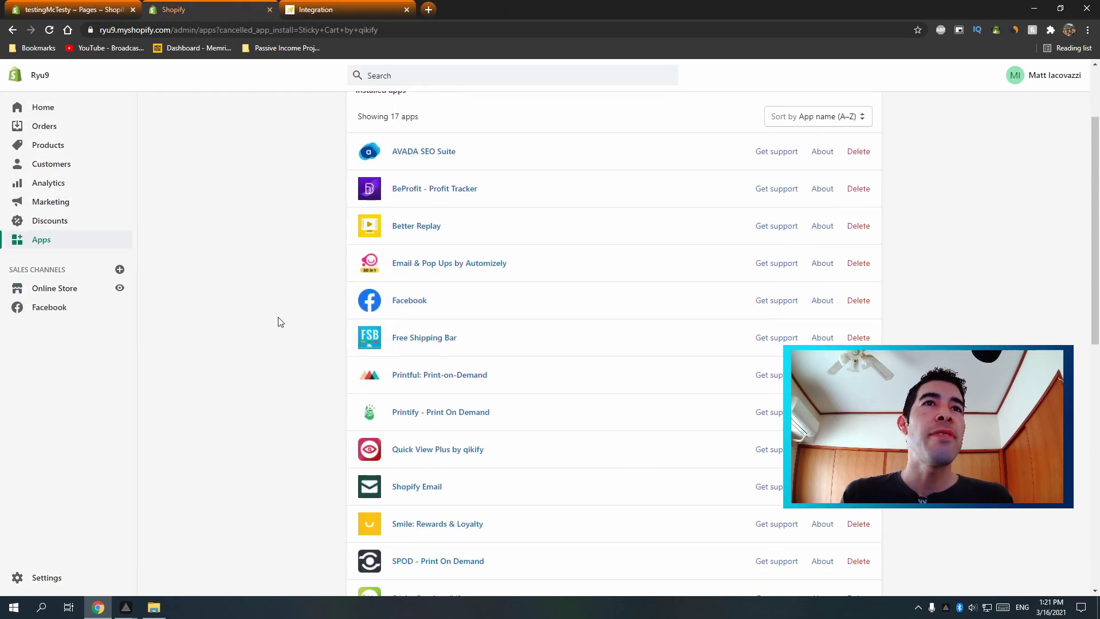